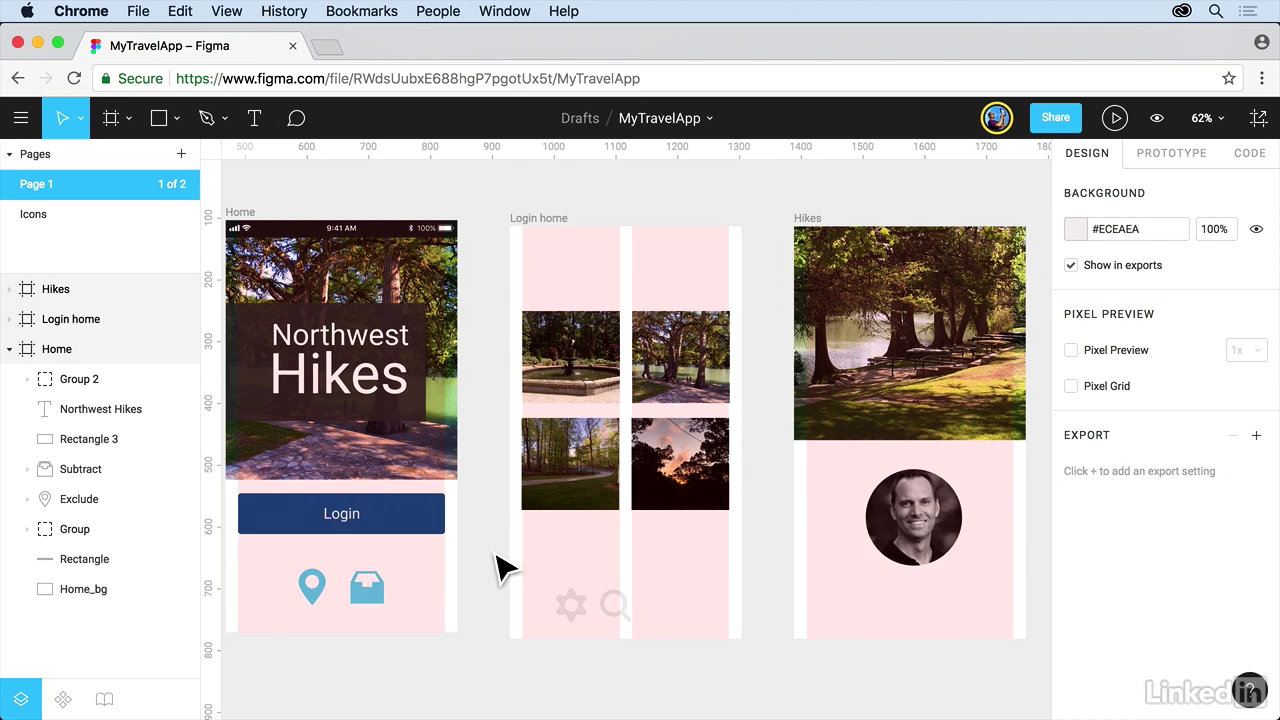
Create a component from the status bar group and its background rectangle on the Home frame.
{"action": "left_click", "coordinate": [340, 248]}
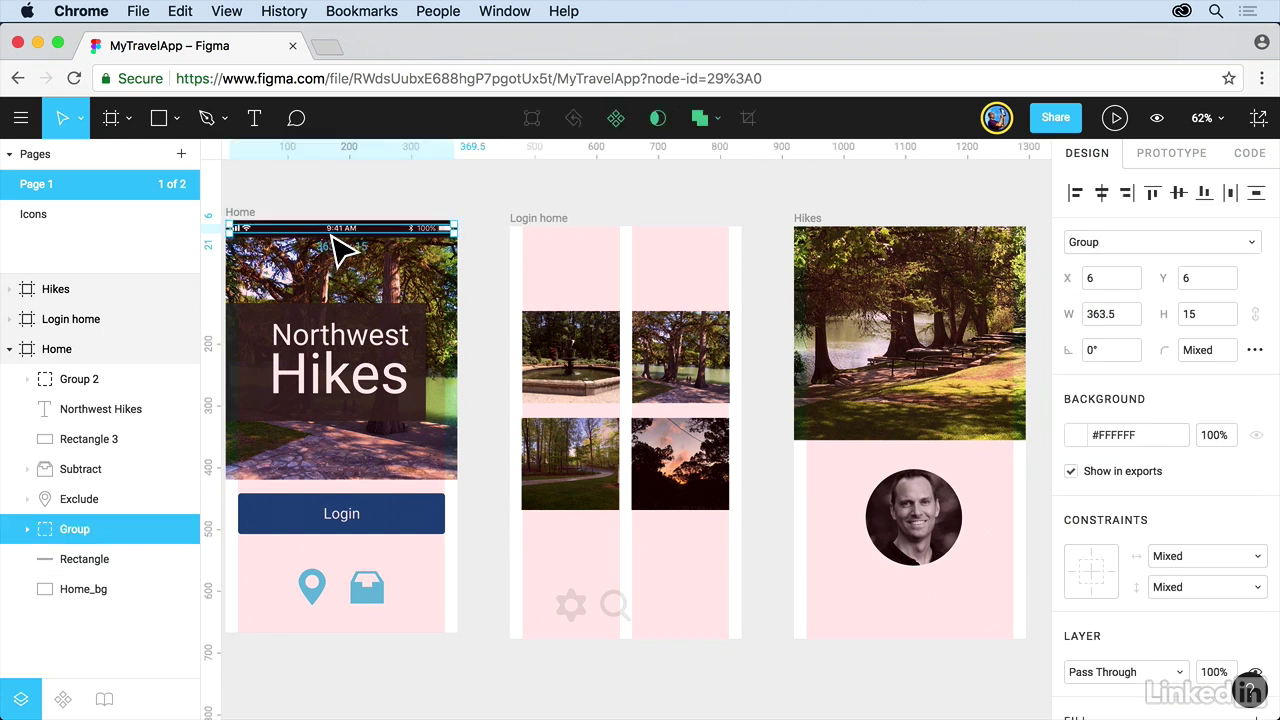
{"action": "key", "text": "shift+2"}
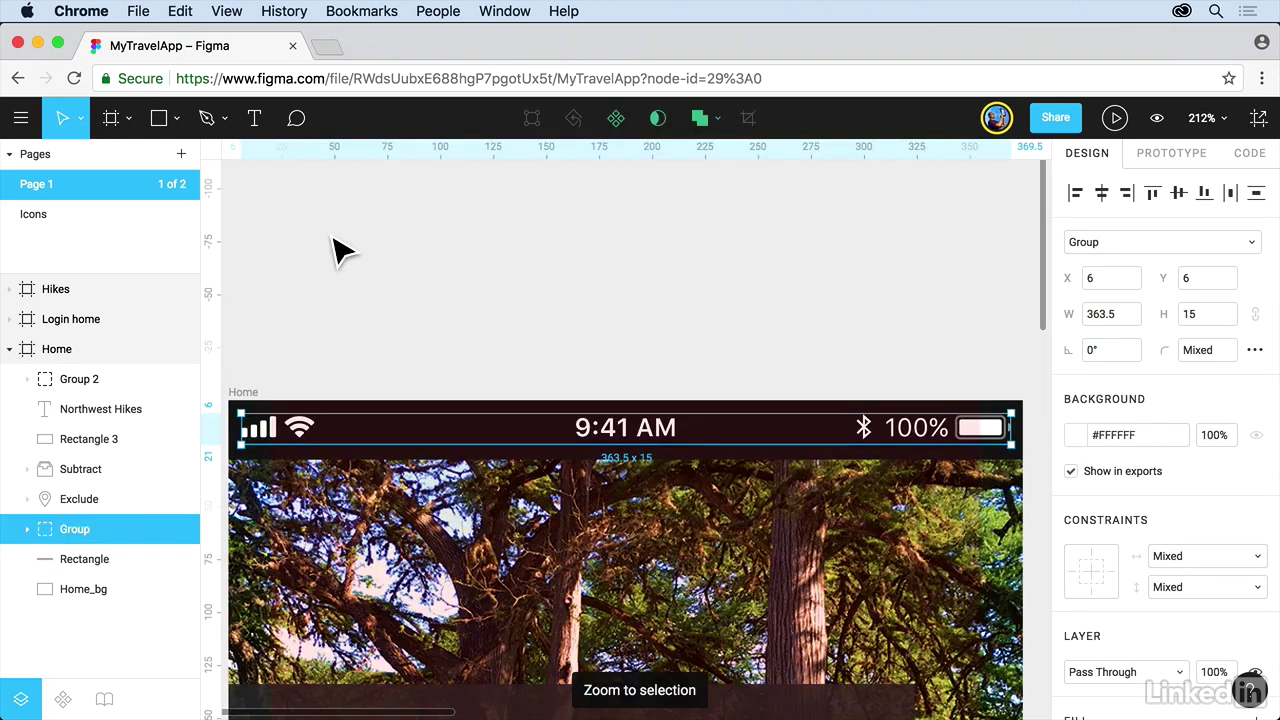
{"action": "left_click", "coordinate": [343, 420], "text": "shift"}
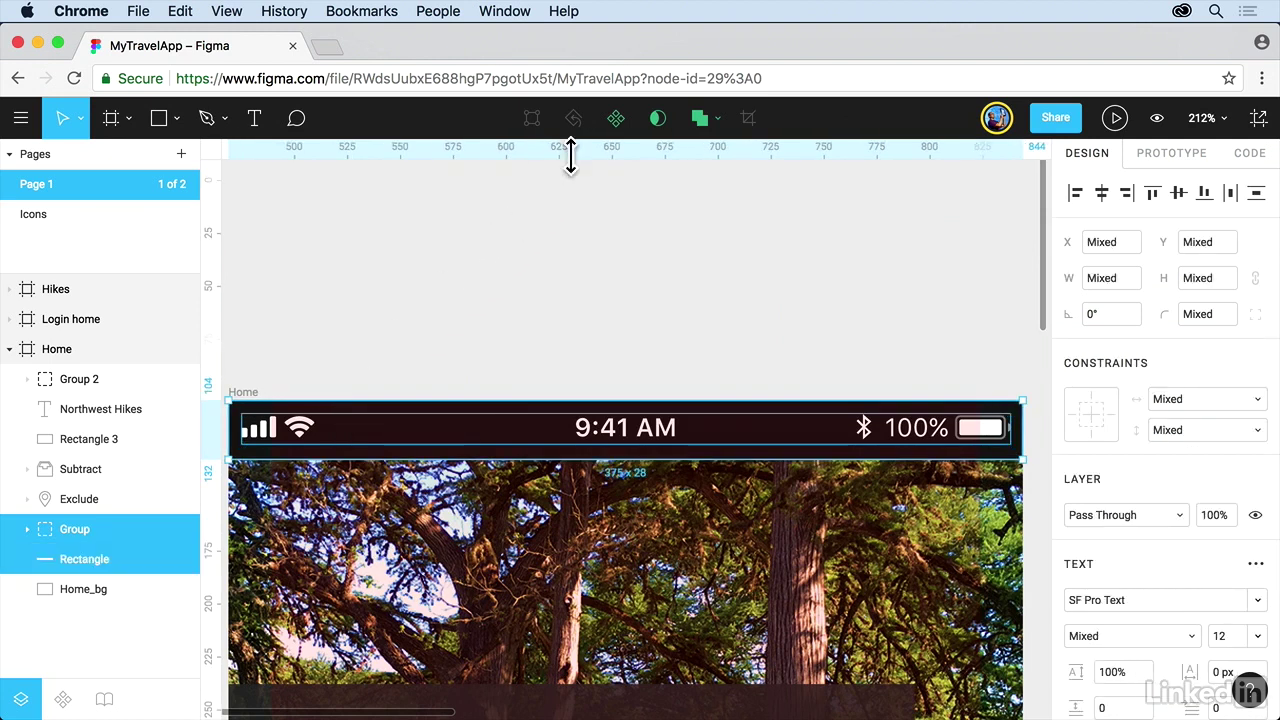
{"action": "left_click", "coordinate": [614, 120]}
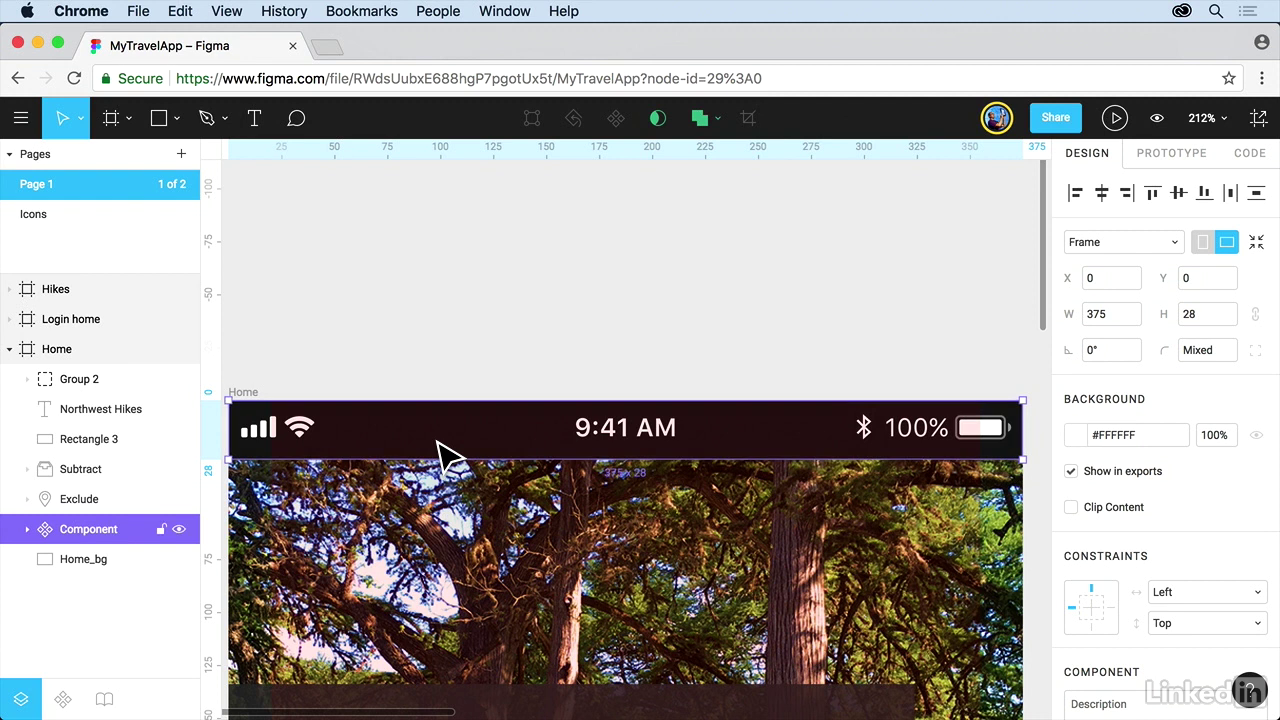
Paste the status bar component into the Login home and Hikes frames, placing the Hikes copy directly above Hikes_header in the layer order.
{"action": "key", "text": "shift+1"}
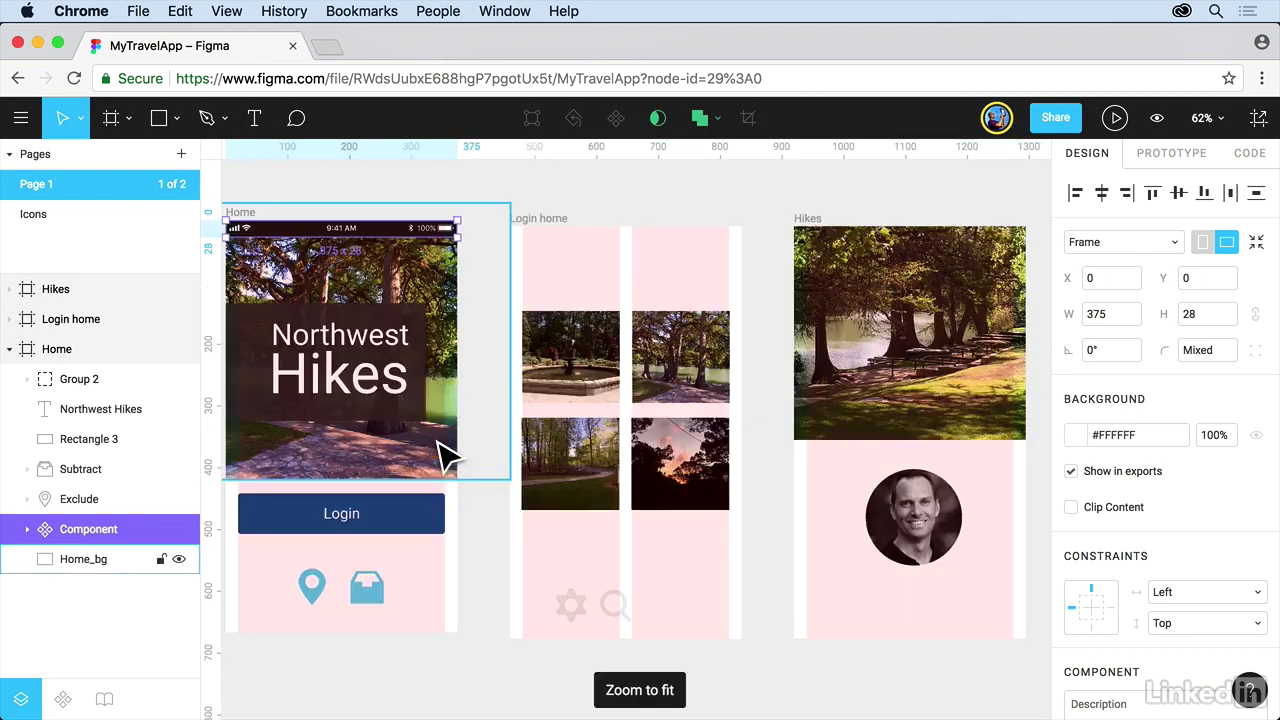
{"action": "left_click", "coordinate": [549, 228]}
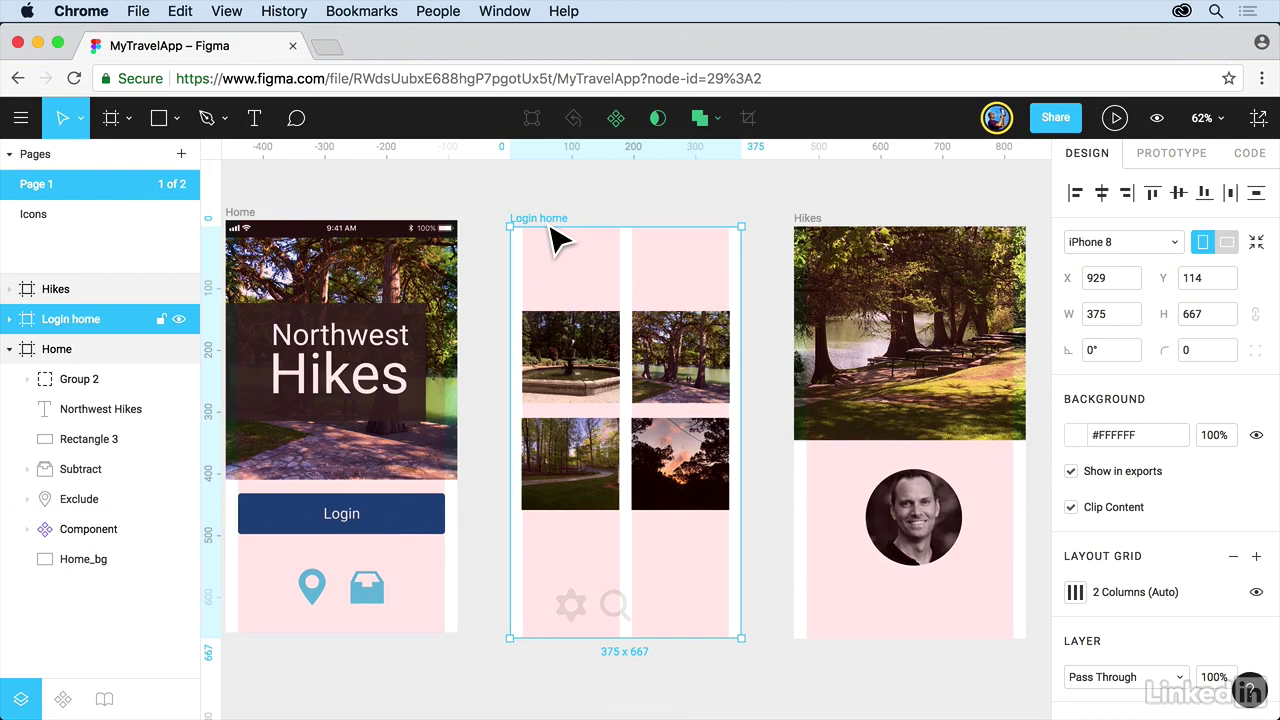
{"action": "key", "text": "super+v"}
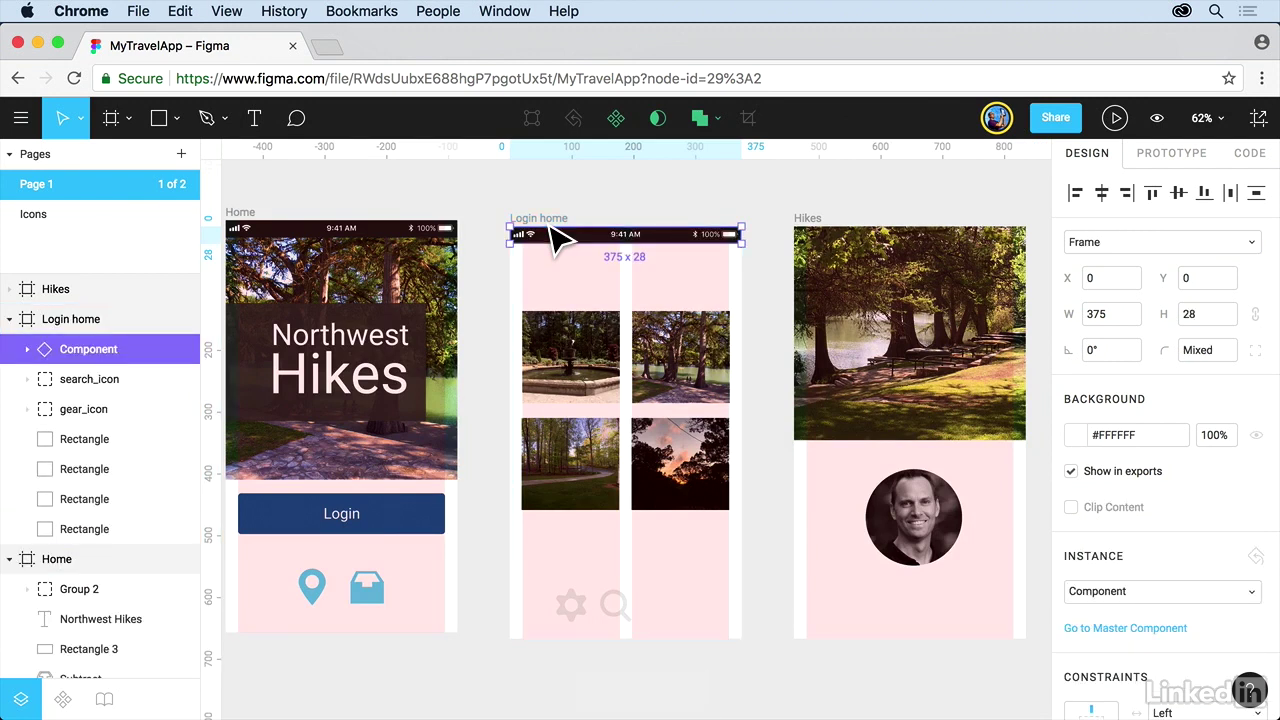
{"action": "left_click", "coordinate": [812, 230]}
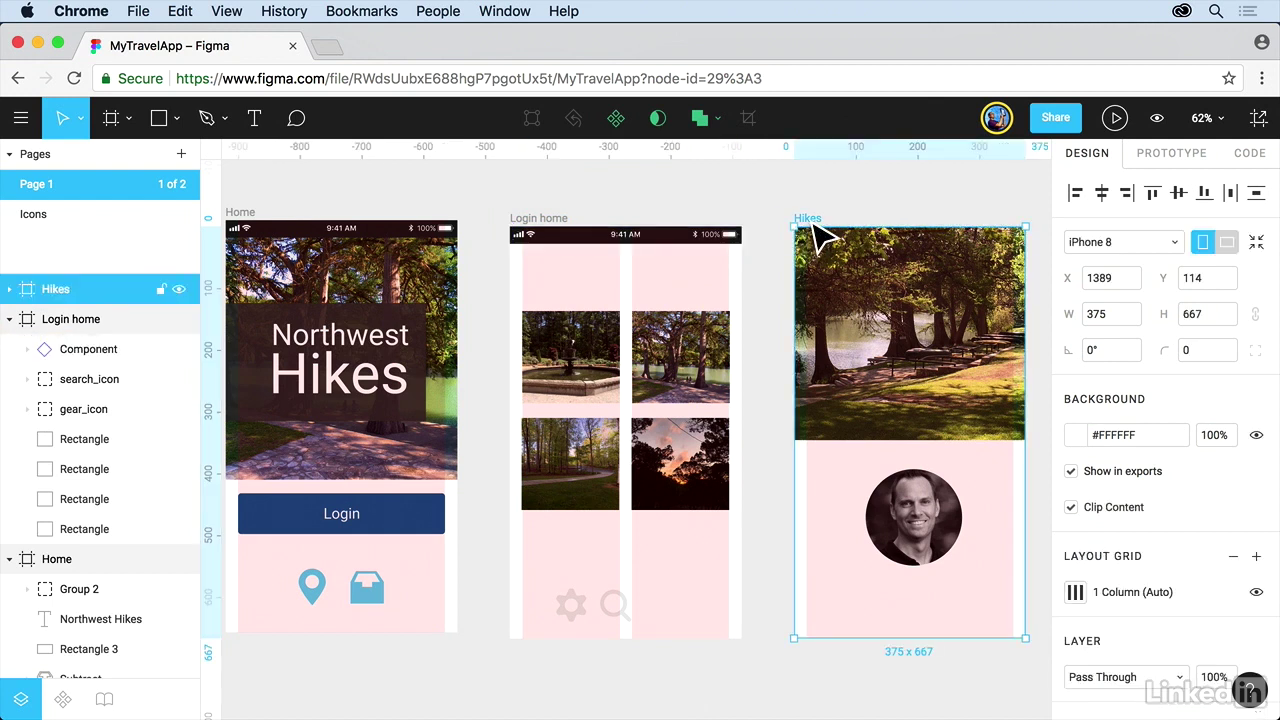
{"action": "key", "text": "super+v"}
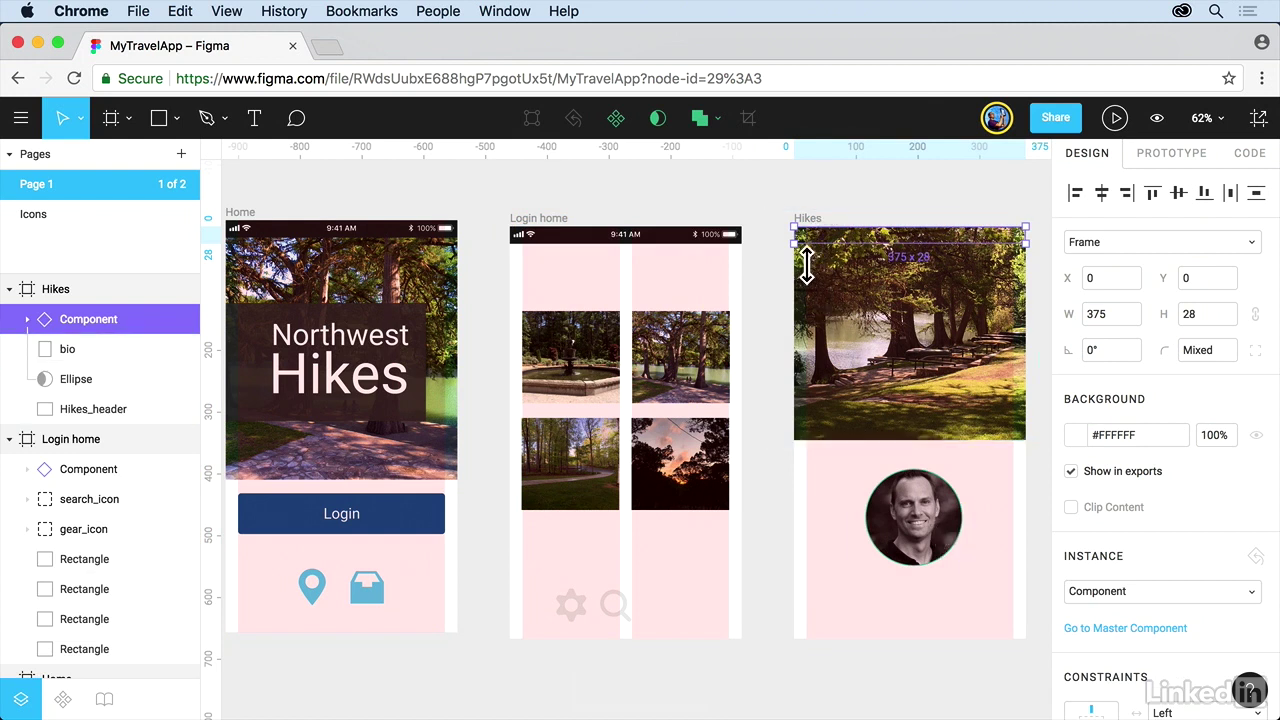
{"action": "left_click_drag", "start_coordinate": [104, 322], "coordinate": [102, 388]}
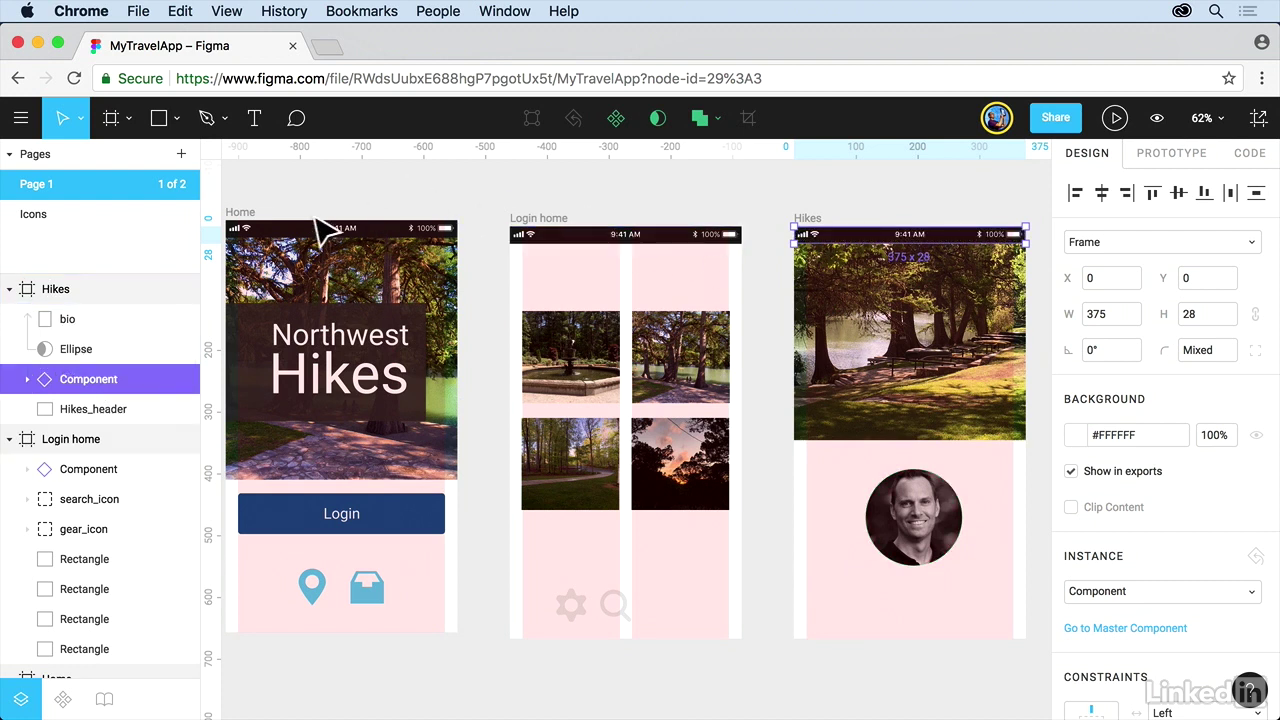
Move the Home frame to X 469, Y 114 so it lines up with the other two frames.
{"action": "mouse_move", "coordinate": [255, 228]}
{"action": "left_mouse_down"}
{"action": "mouse_move", "coordinate": [274, 262]}
{"action": "mouse_move", "coordinate": [271, 222]}
{"action": "left_mouse_up"}
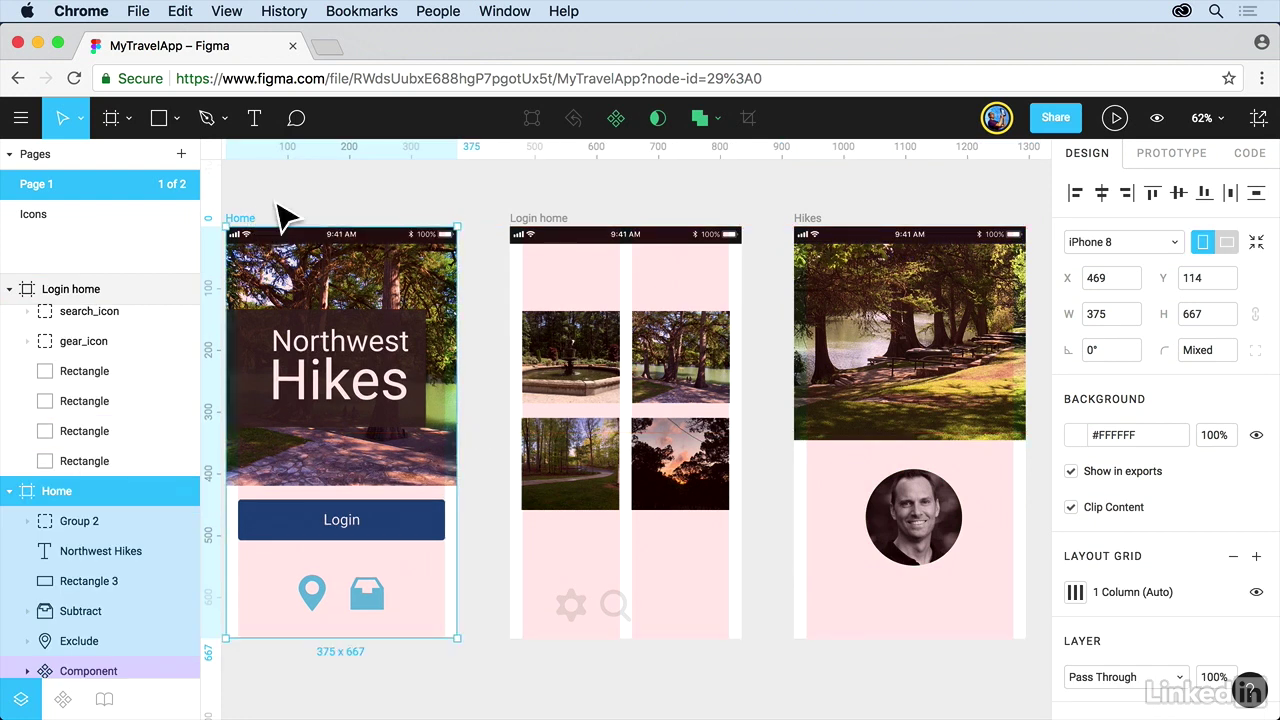
{"action": "left_click", "coordinate": [290, 212]}
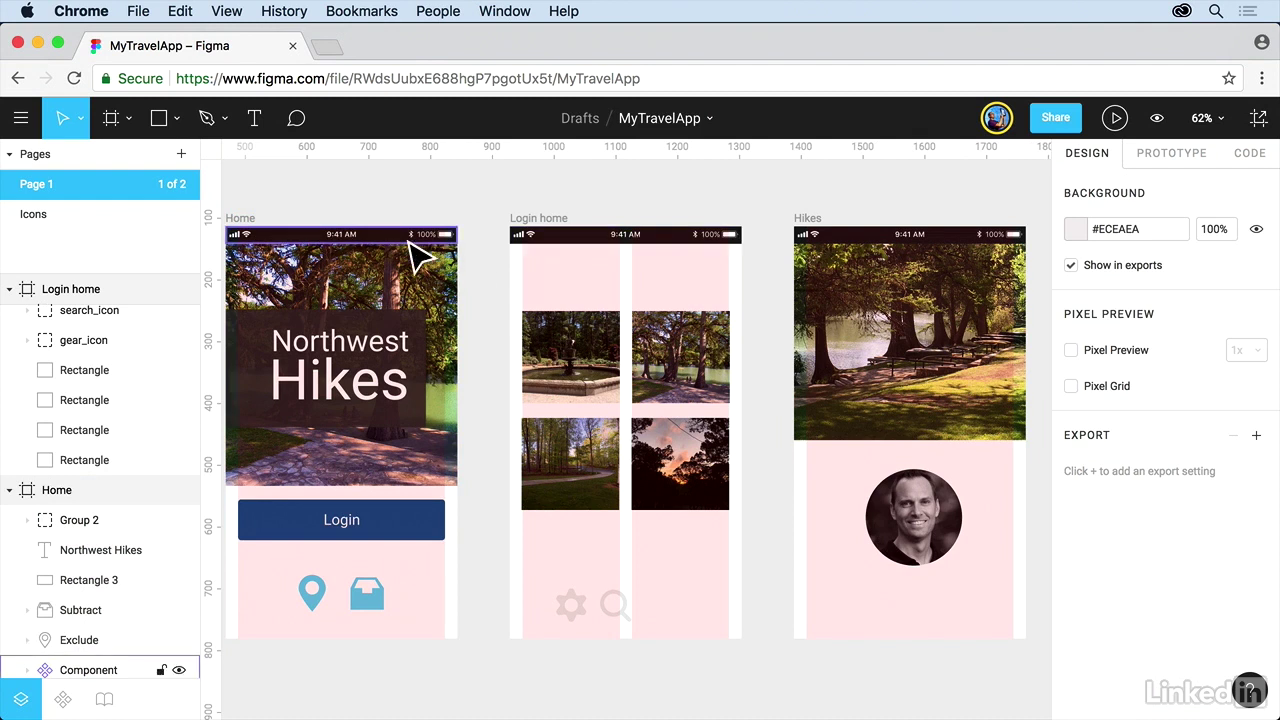
Examine the instance options of the status bar on the Login home frame.
{"action": "left_click", "coordinate": [643, 250]}
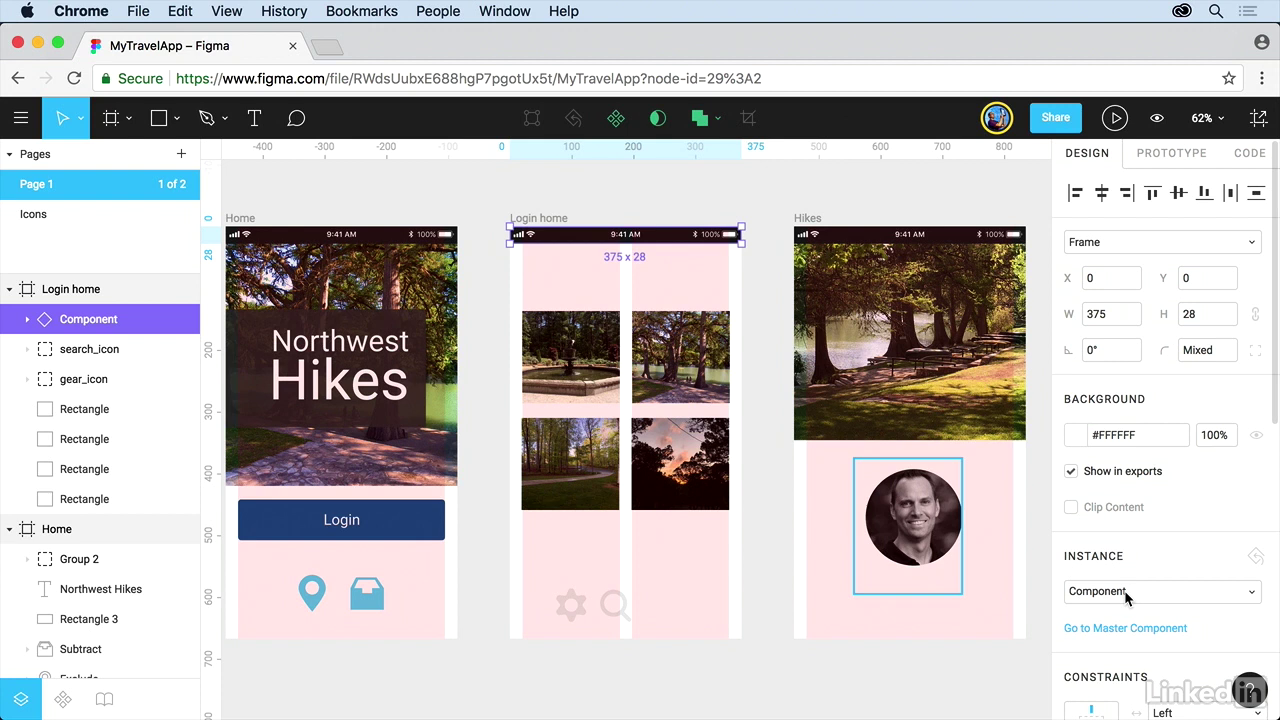
{"action": "left_click", "coordinate": [1249, 591]}
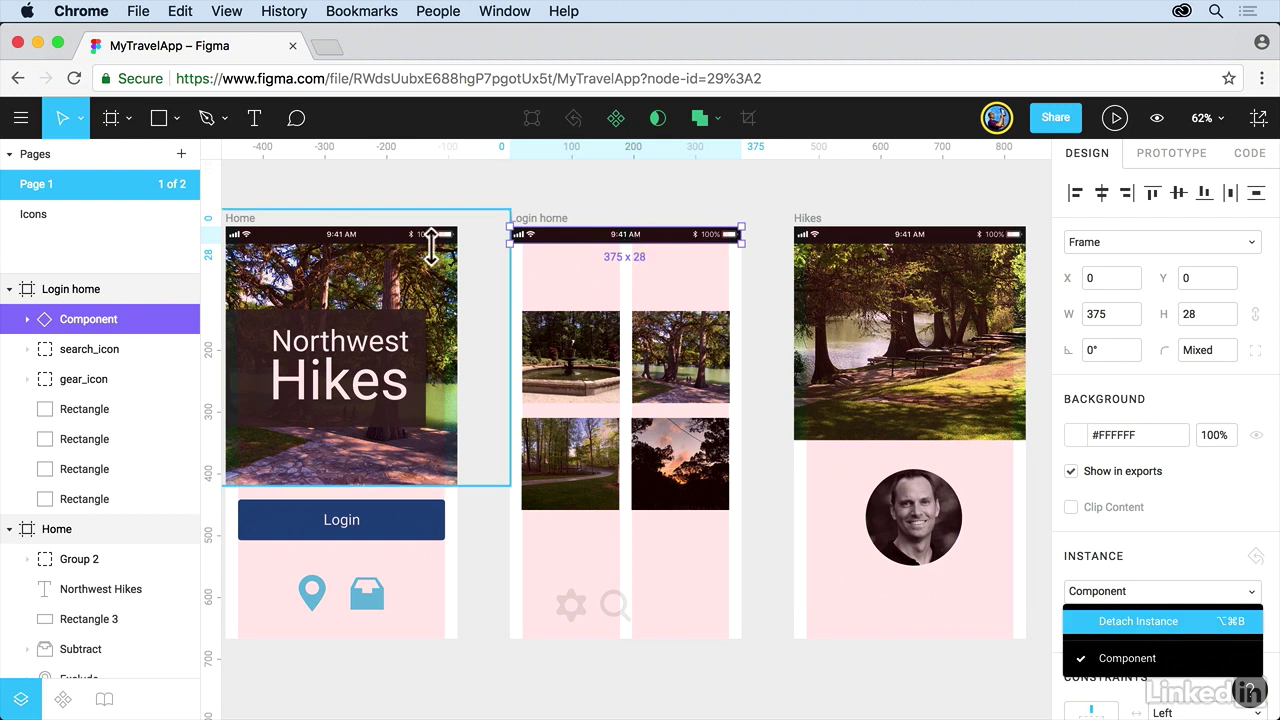
{"action": "left_click", "coordinate": [460, 203]}
Go from the Login home status bar instance to its master component and change the time text to 10:35 AM.
{"action": "left_click", "coordinate": [543, 240]}
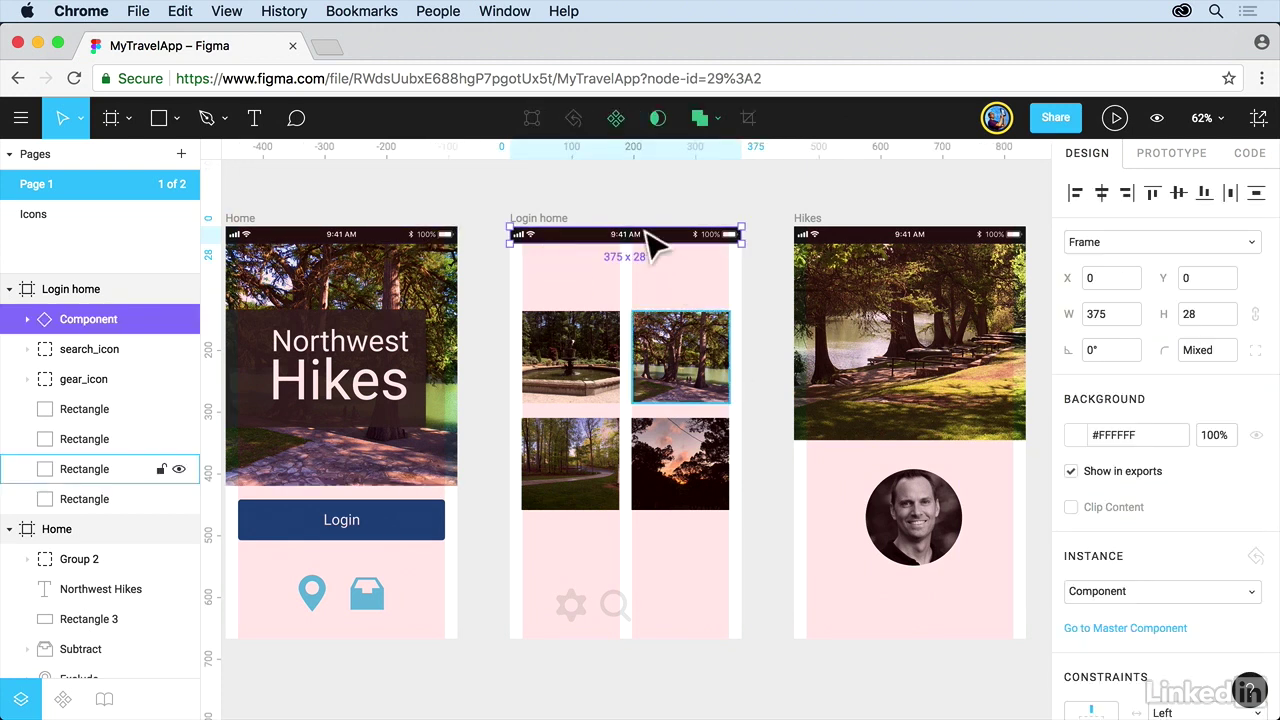
{"action": "left_click", "coordinate": [1111, 628]}
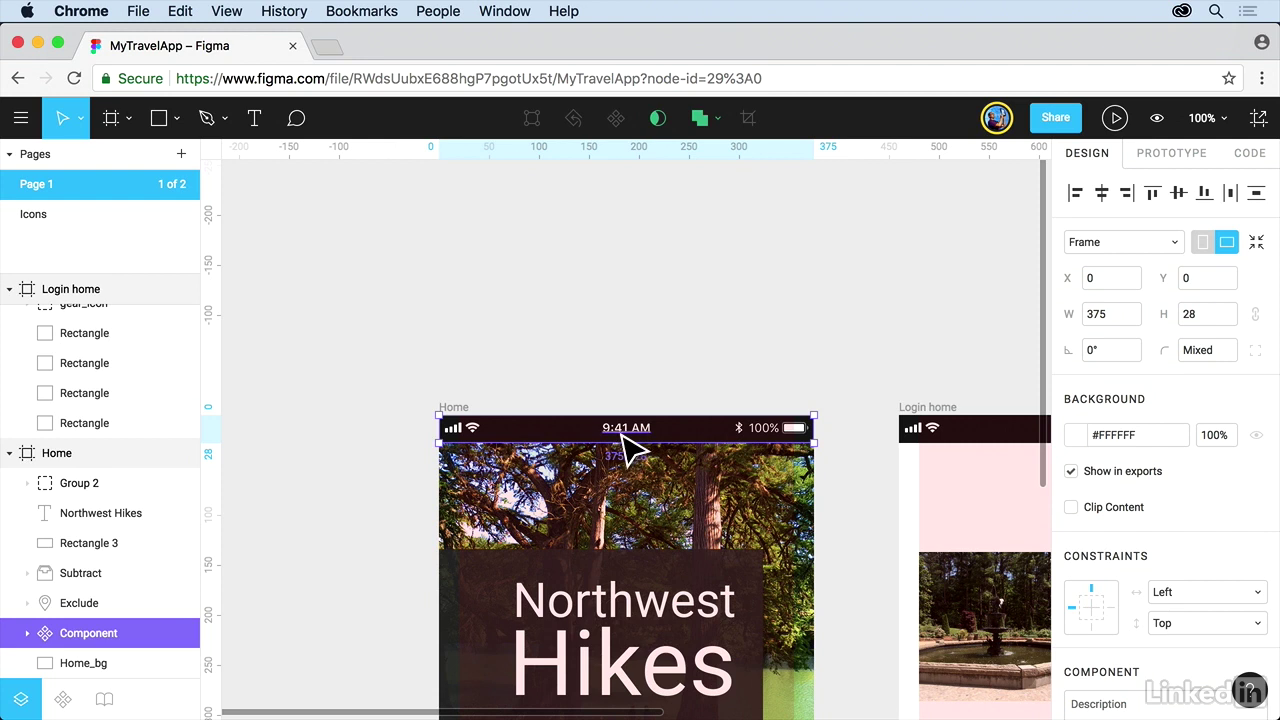
{"action": "left_click", "coordinate": [621, 438], "text": "super"}
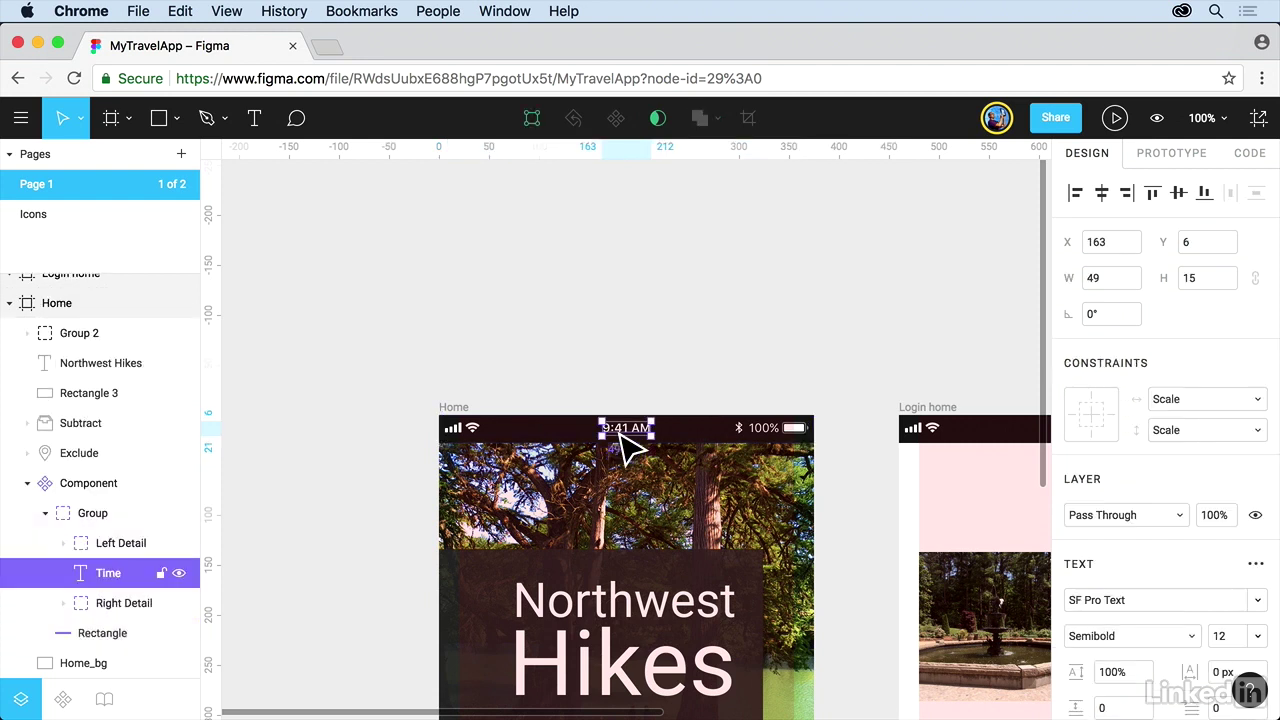
{"action": "key", "text": "Return"}
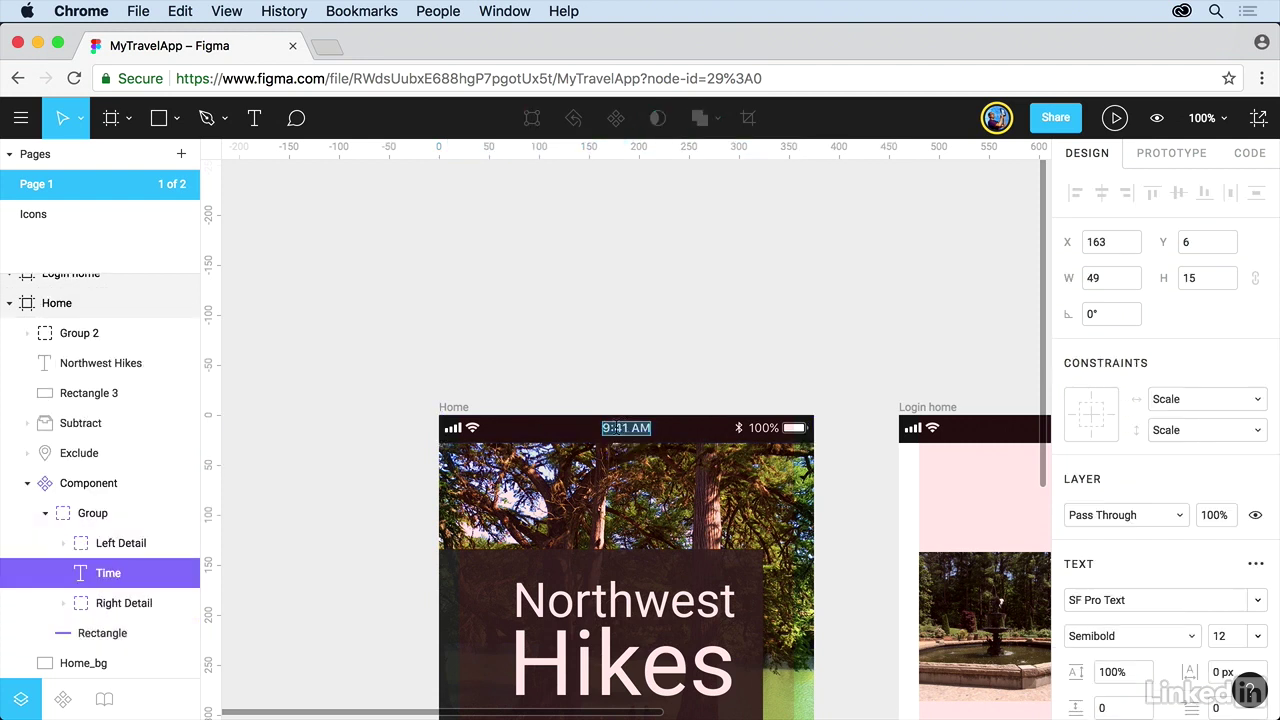
{"action": "left_click", "coordinate": [604, 430]}
{"action": "key", "text": "Delete"}
{"action": "type", "text": "10"}
{"action": "key", "text": "BackSpace"}
{"action": "key", "text": "Delete"}
{"action": "type", "text": "35"}
{"action": "key", "text": "Escape"}
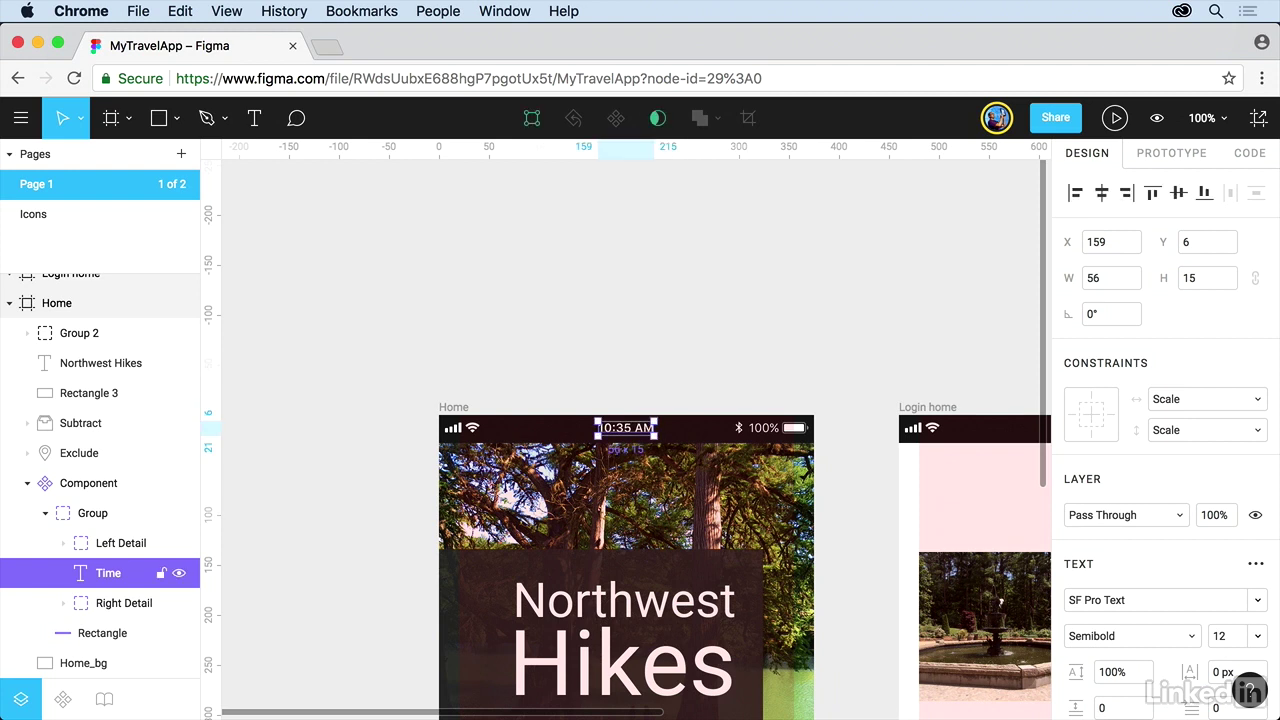
{"action": "key", "text": "Escape"}
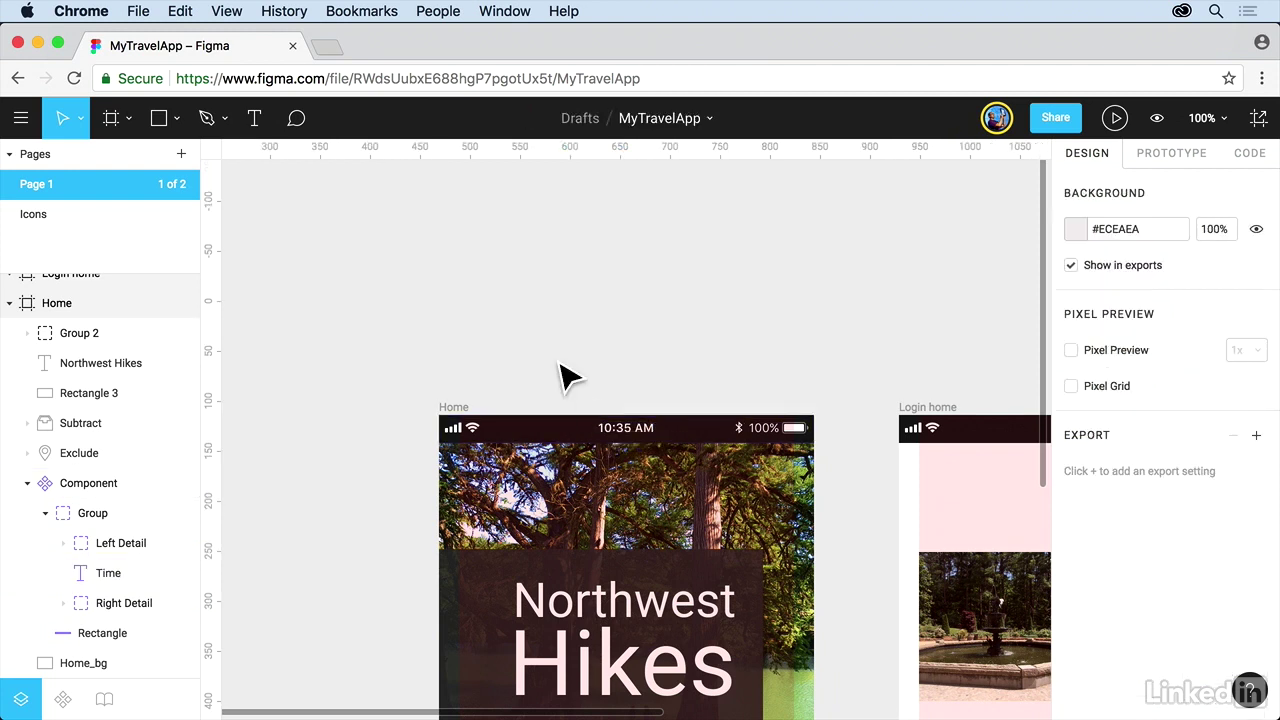
Check the status bars on the other frames and turn the Home frame's Login button group into a component.
{"action": "left_click_drag", "start_coordinate": [830, 324], "coordinate": [546, 286]}
{"action": "left_click_drag", "start_coordinate": [706, 286], "coordinate": [435, 252]}
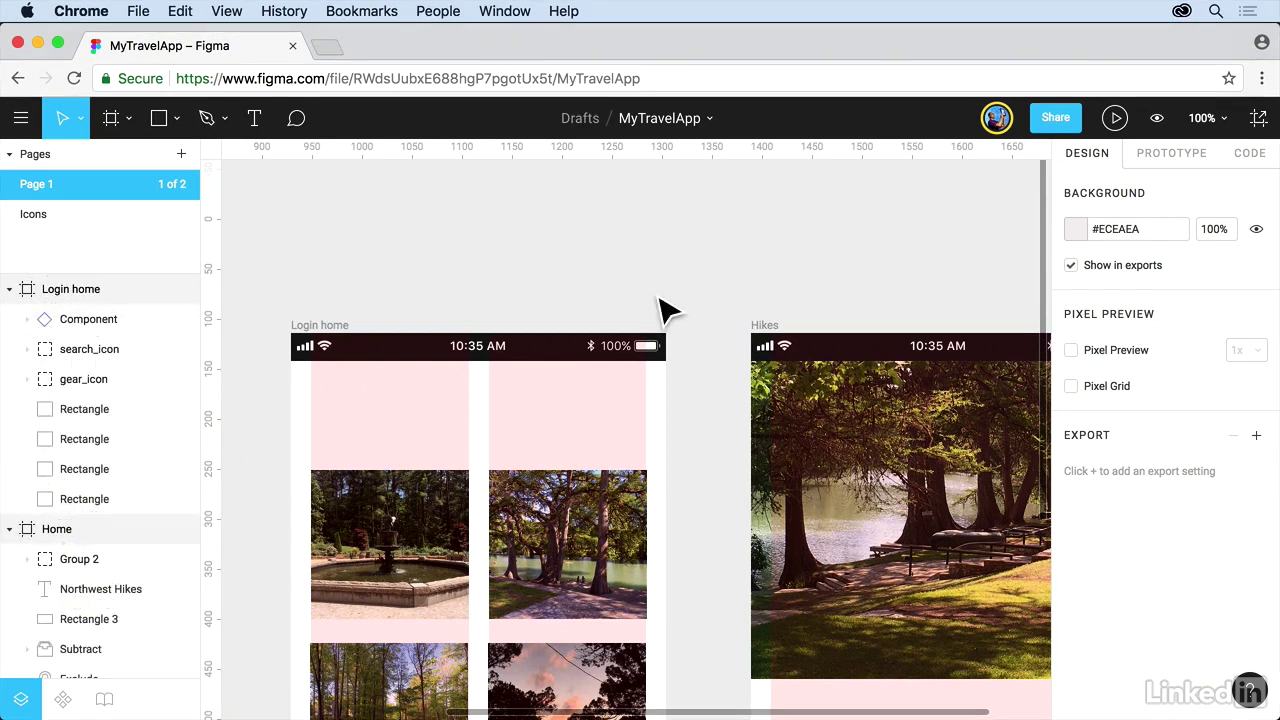
{"action": "scroll", "coordinate": [667, 312], "scroll_direction": "down", "scroll_amount": 10}
{"action": "scroll", "coordinate": [667, 312], "scroll_direction": "left", "scroll_amount": 10}
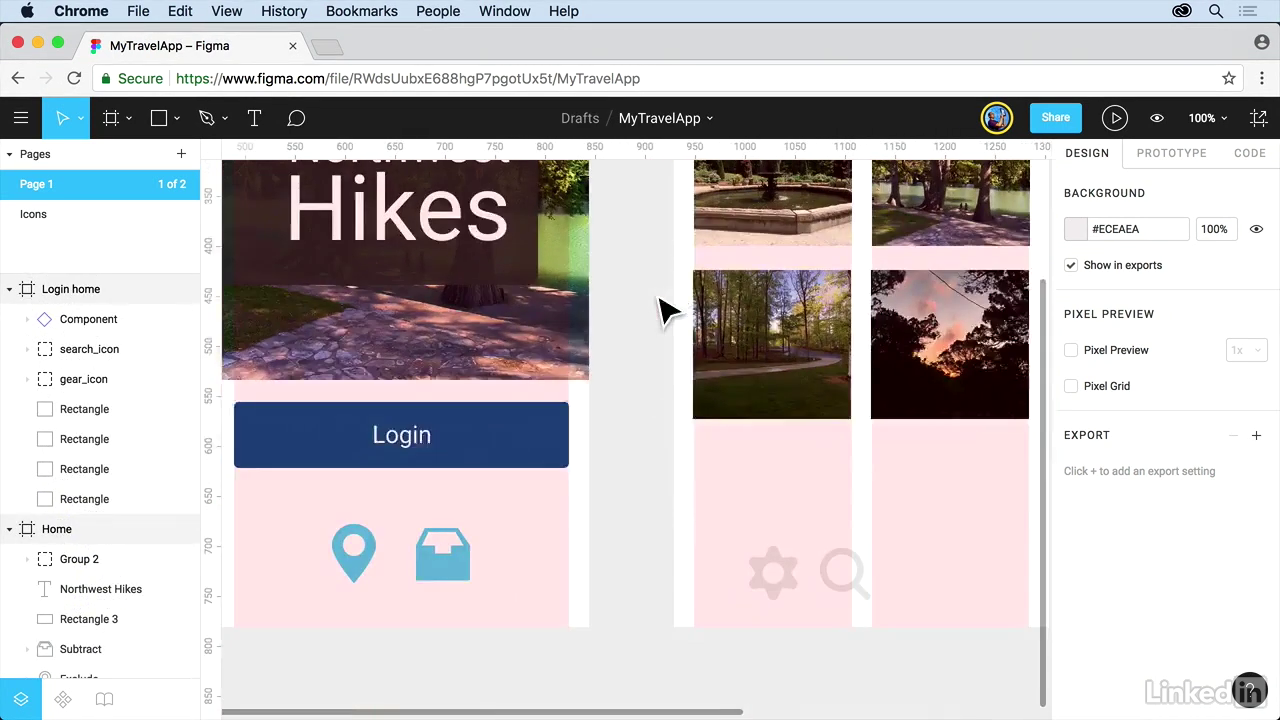
{"action": "scroll", "coordinate": [667, 312], "scroll_direction": "down", "scroll_amount": 2}
{"action": "scroll", "coordinate": [667, 312], "scroll_direction": "left", "scroll_amount": 2}
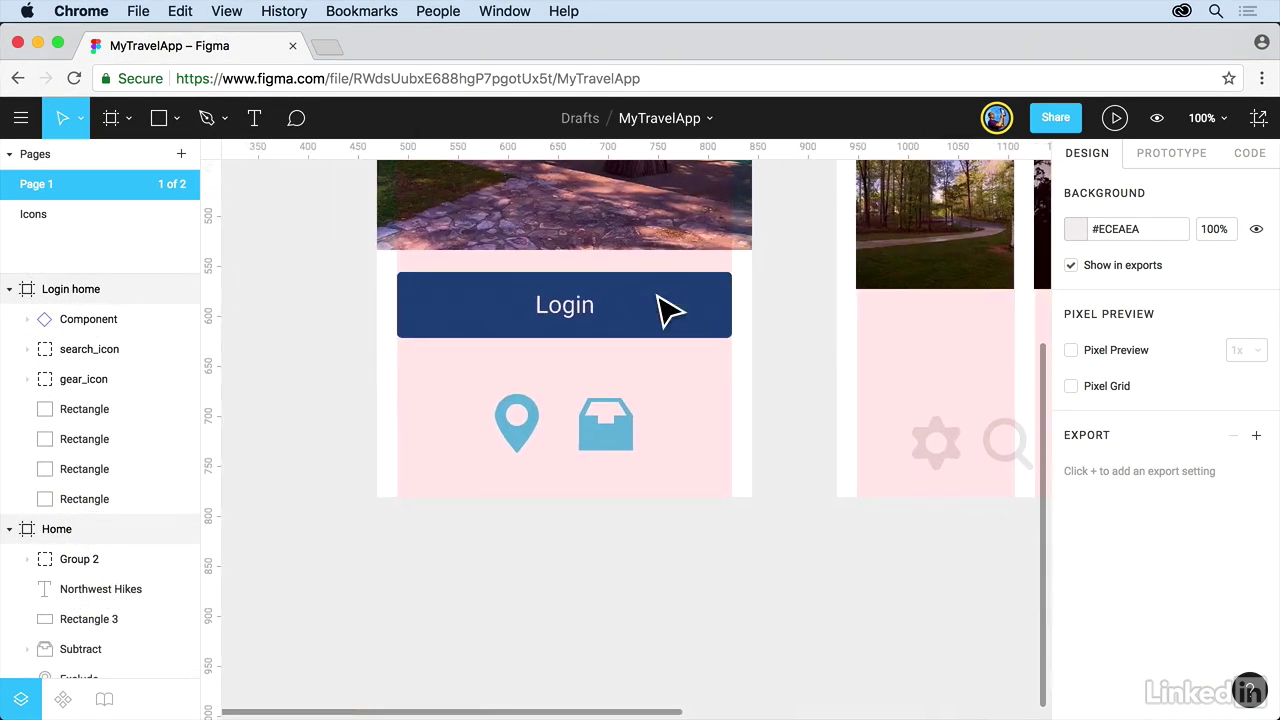
{"action": "left_click", "coordinate": [594, 335]}
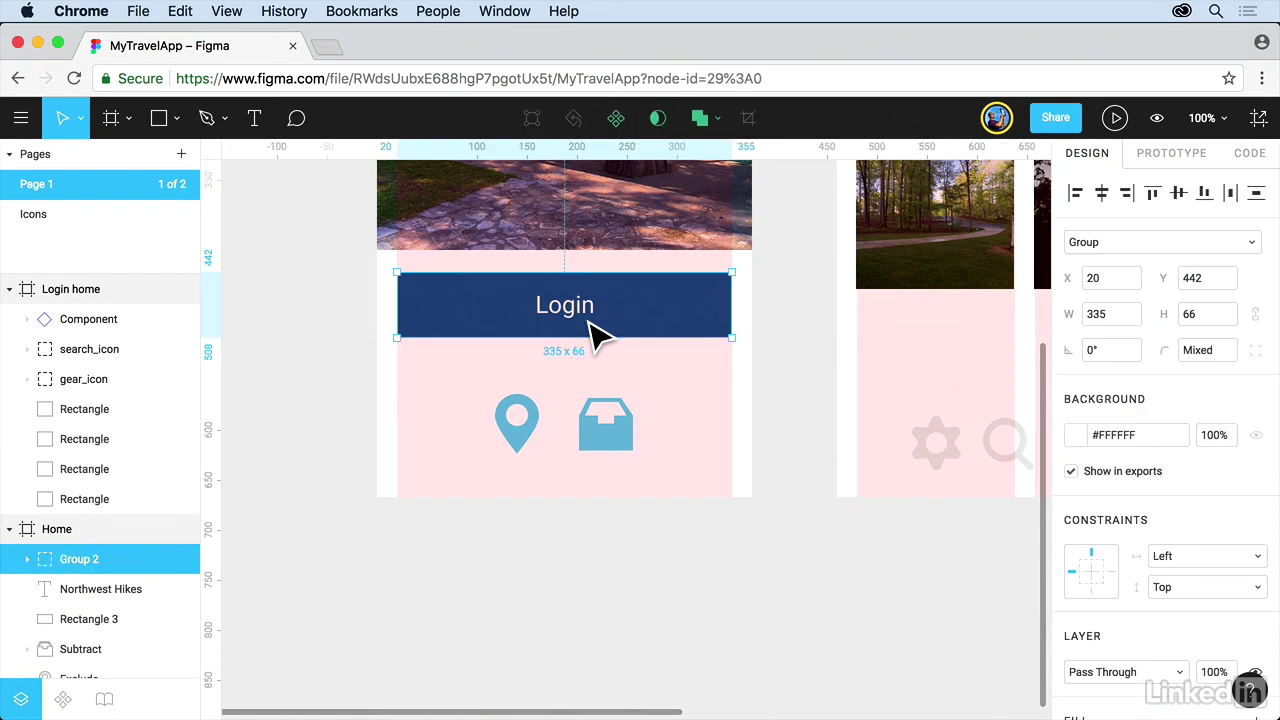
{"action": "left_click", "coordinate": [618, 128]}
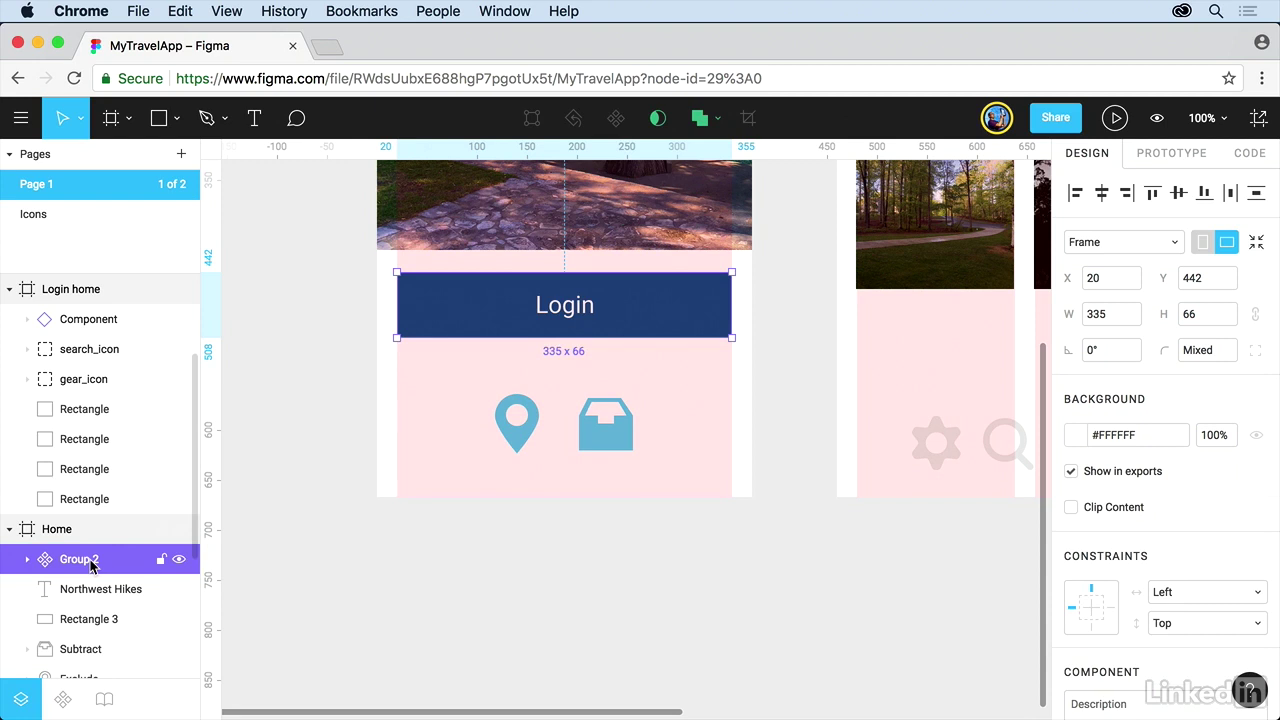
Place an instance of the Login button component at X 20, Y 535 on the Home frame, moving the two blue icons over to Login home.
{"action": "left_click", "coordinate": [63, 698]}
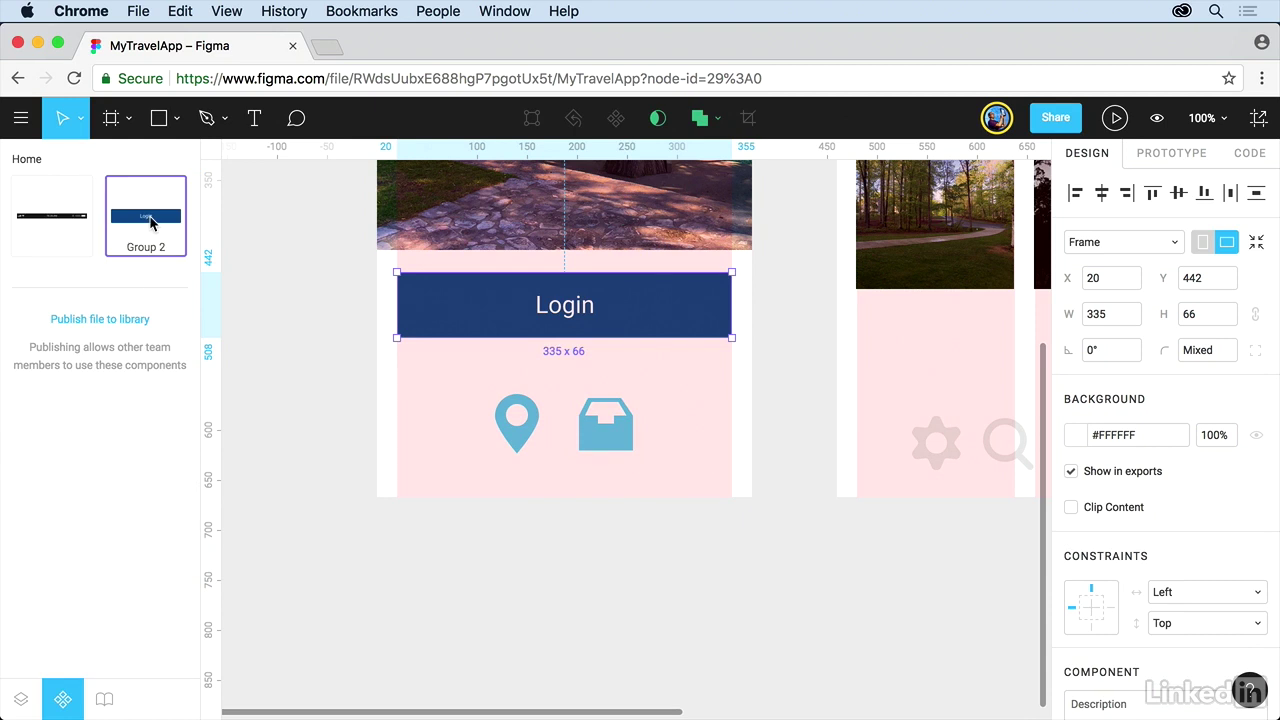
{"action": "left_click_drag", "start_coordinate": [150, 222], "coordinate": [466, 426]}
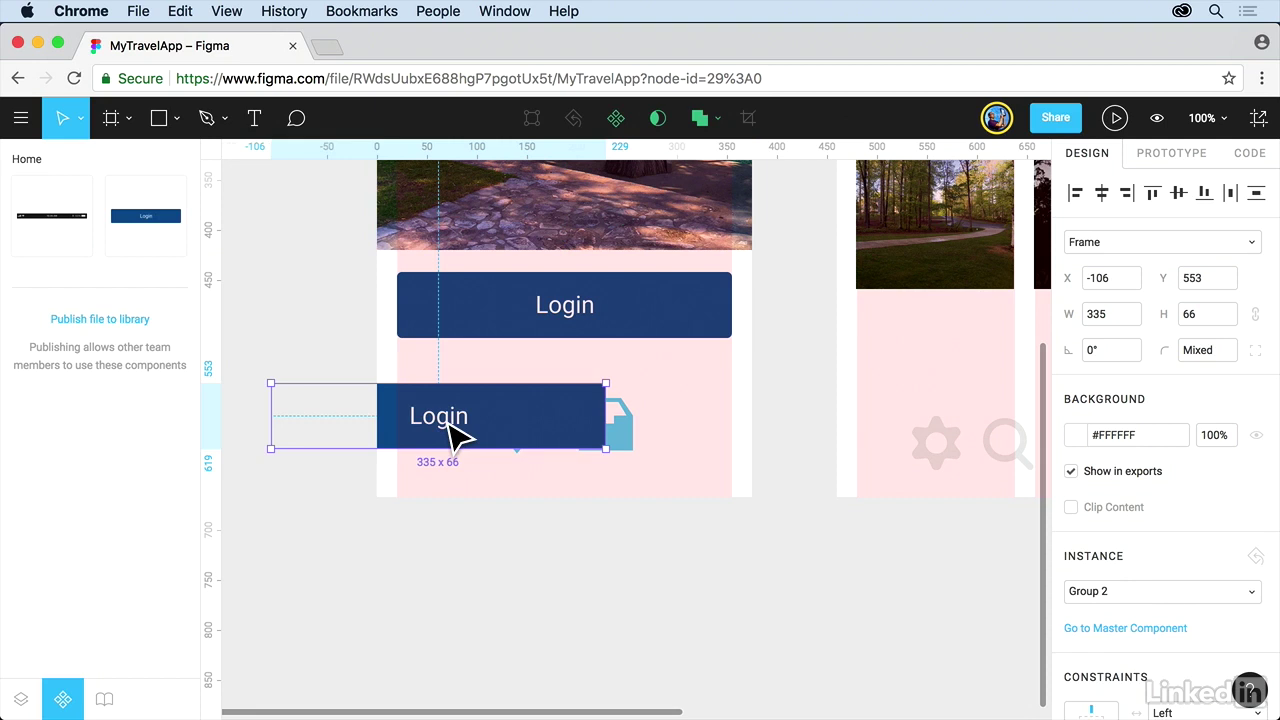
{"action": "left_click_drag", "start_coordinate": [448, 422], "coordinate": [578, 390]}
{"action": "left_click_drag", "start_coordinate": [617, 460], "coordinate": [965, 436]}
{"action": "left_click_drag", "start_coordinate": [529, 451], "coordinate": [1016, 396]}
{"action": "mouse_move", "coordinate": [656, 381]}
{"action": "left_mouse_down"}
{"action": "mouse_move", "coordinate": [634, 372]}
{"action": "mouse_move", "coordinate": [640, 399]}
{"action": "mouse_move", "coordinate": [634, 386]}
{"action": "left_mouse_up"}
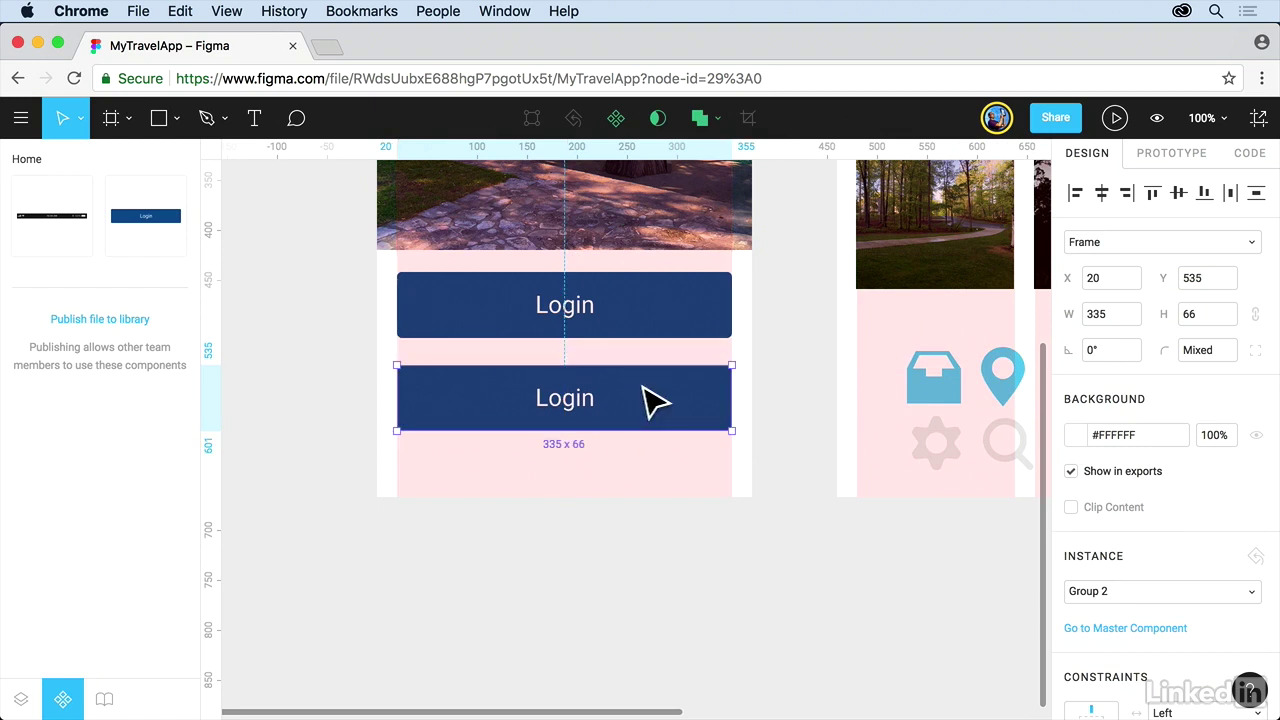
Change the label of the lower button instance to "Sign up".
{"action": "double_click", "coordinate": [572, 406]}
{"action": "double_click", "coordinate": [563, 400]}
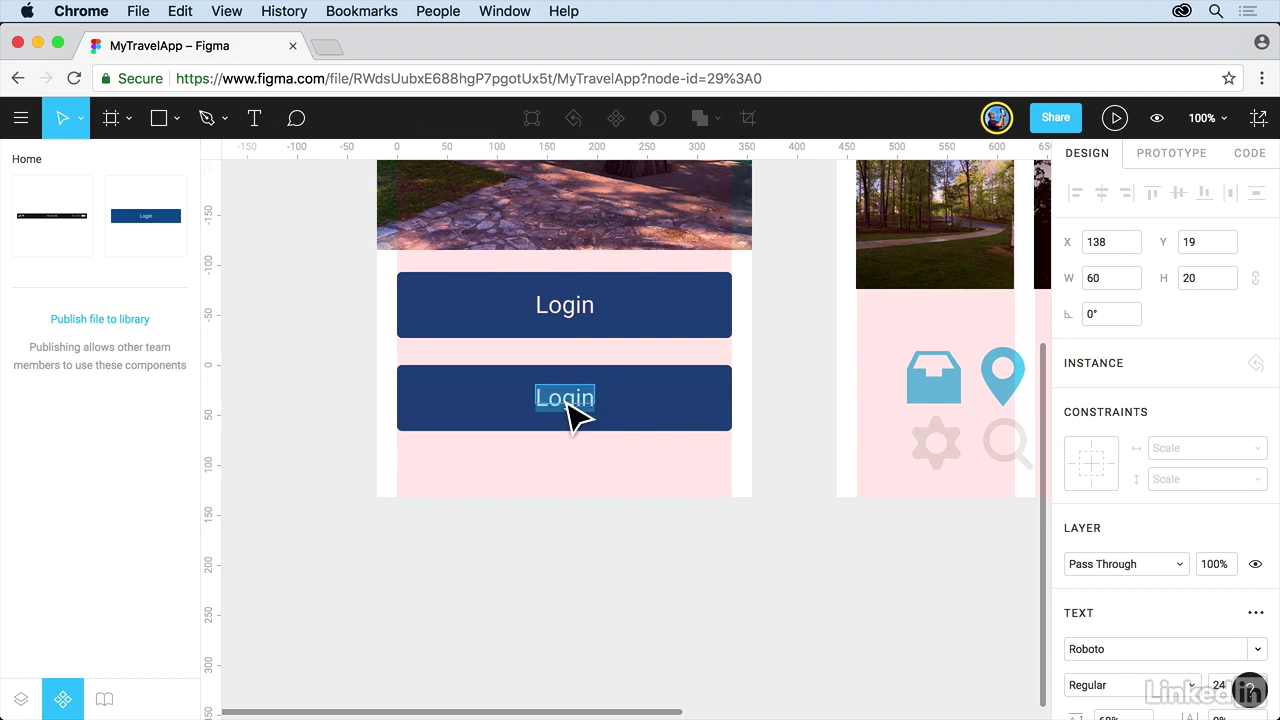
{"action": "type", "text": "Soign"}
{"action": "key", "text": "BackSpace"}
{"action": "key", "text": "BackSpace"}
{"action": "key", "text": "BackSpace"}
{"action": "key", "text": "BackSpace"}
{"action": "type", "text": "ign up"}
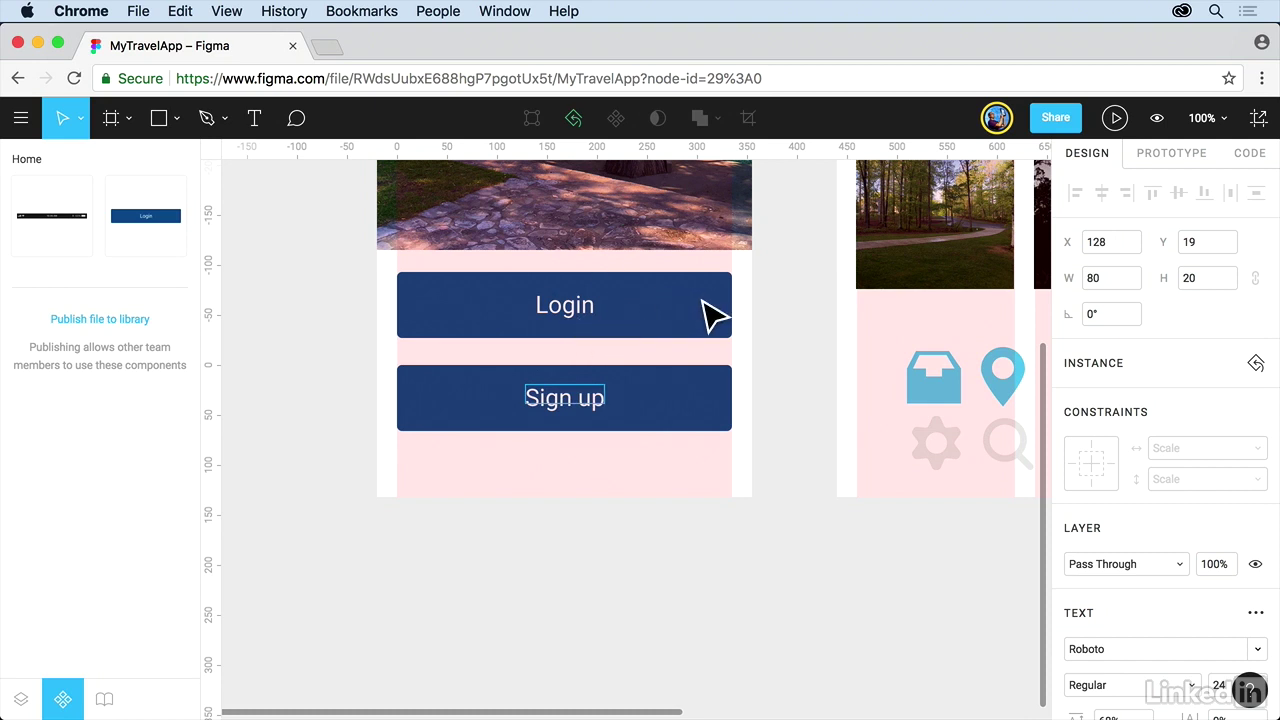
{"action": "key", "text": "super+a"}
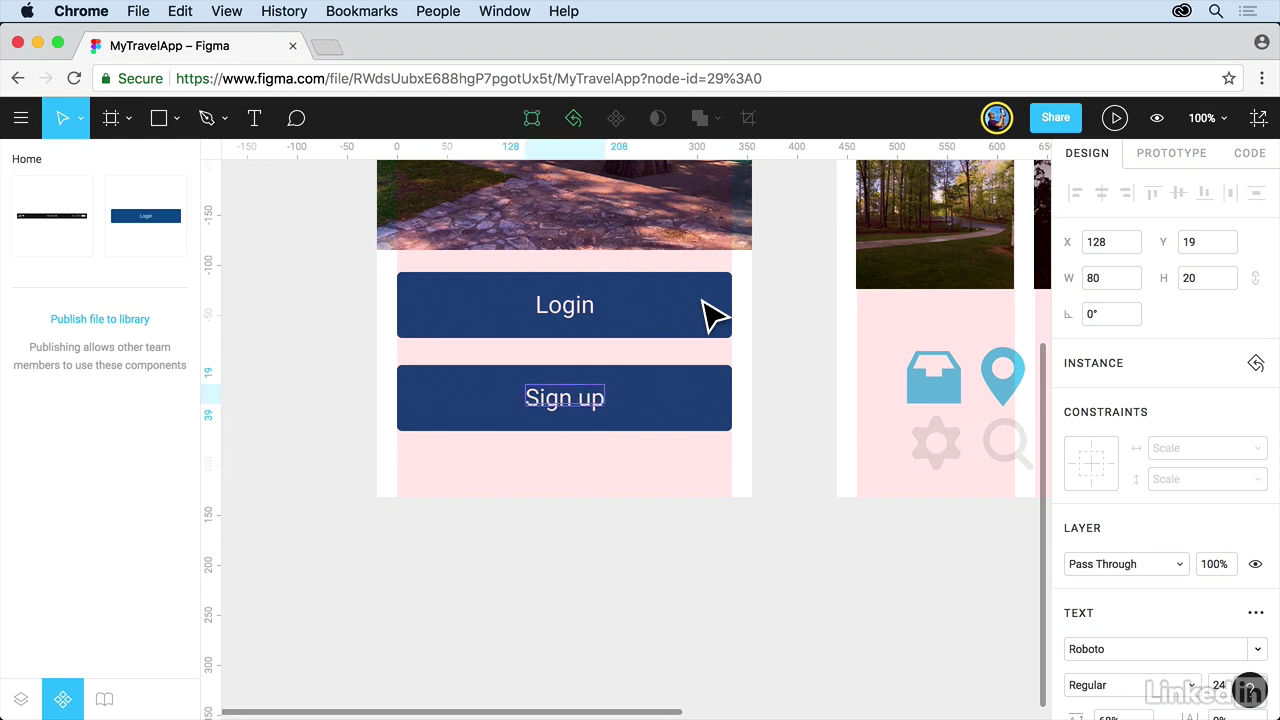
Change the master Login button's background fill to the lighter blue from Personal Colors.
{"action": "left_click", "coordinate": [714, 316]}
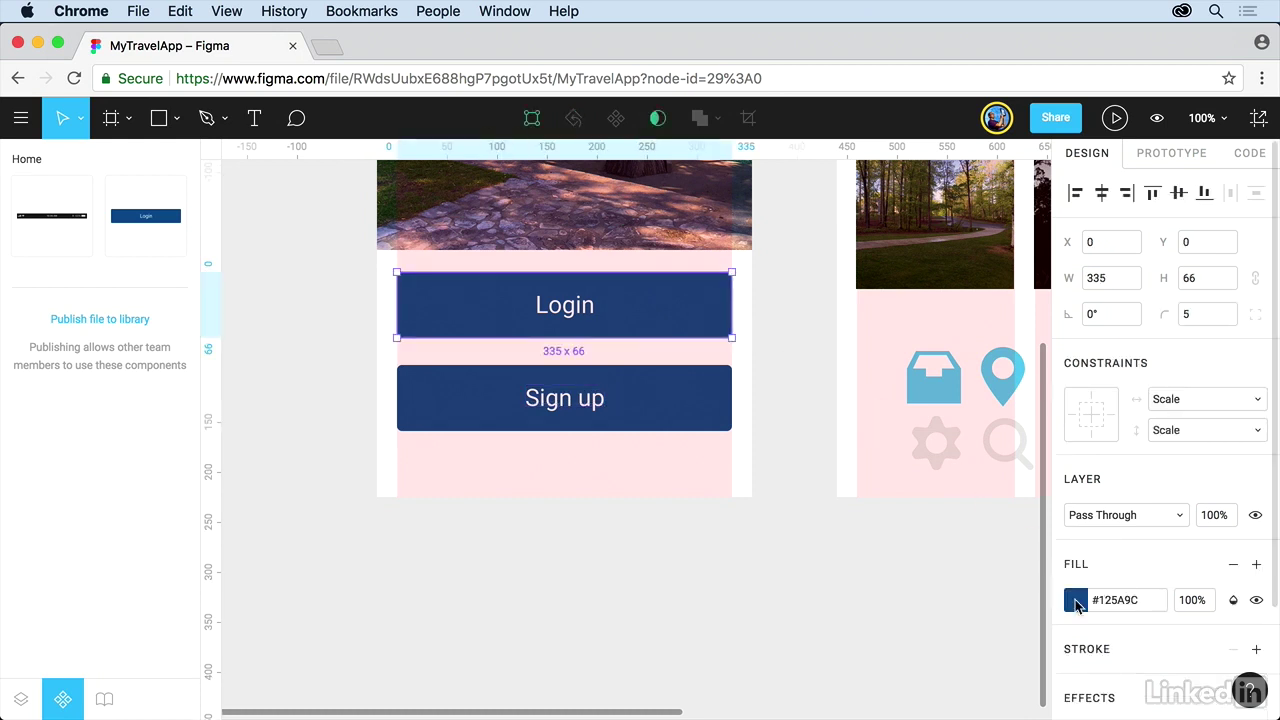
{"action": "left_click", "coordinate": [1076, 603]}
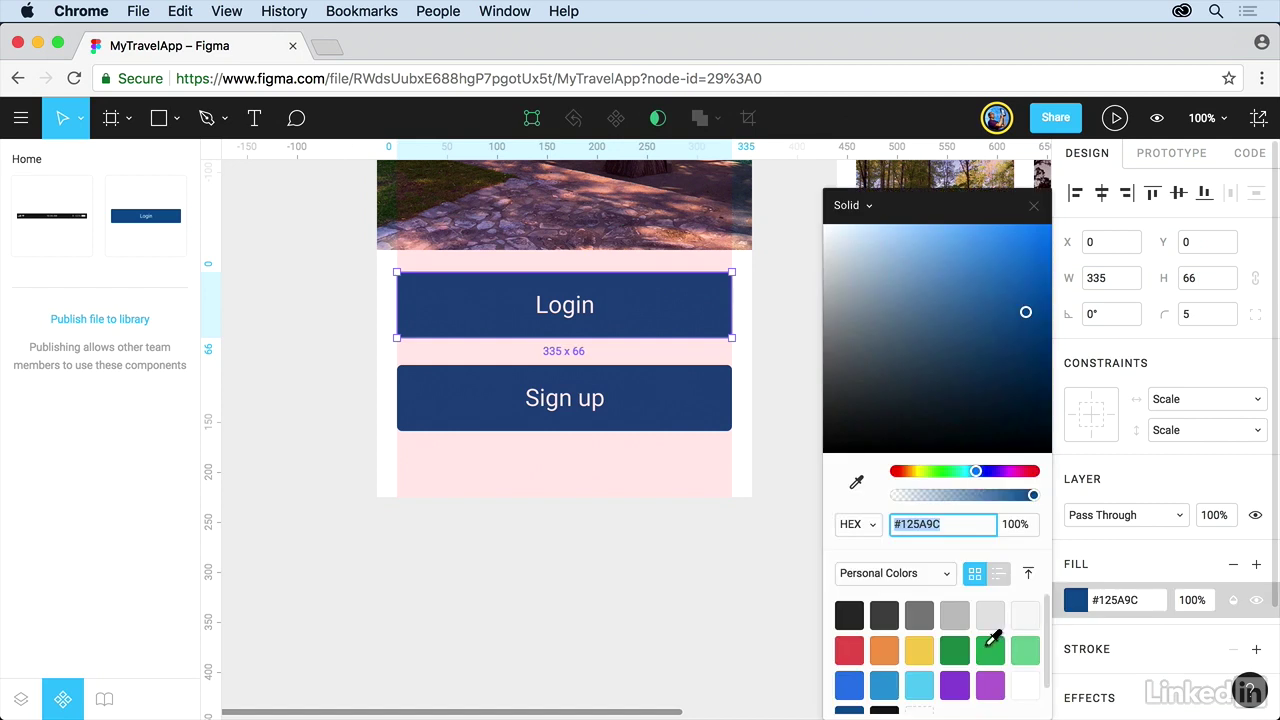
{"action": "left_click", "coordinate": [884, 684]}
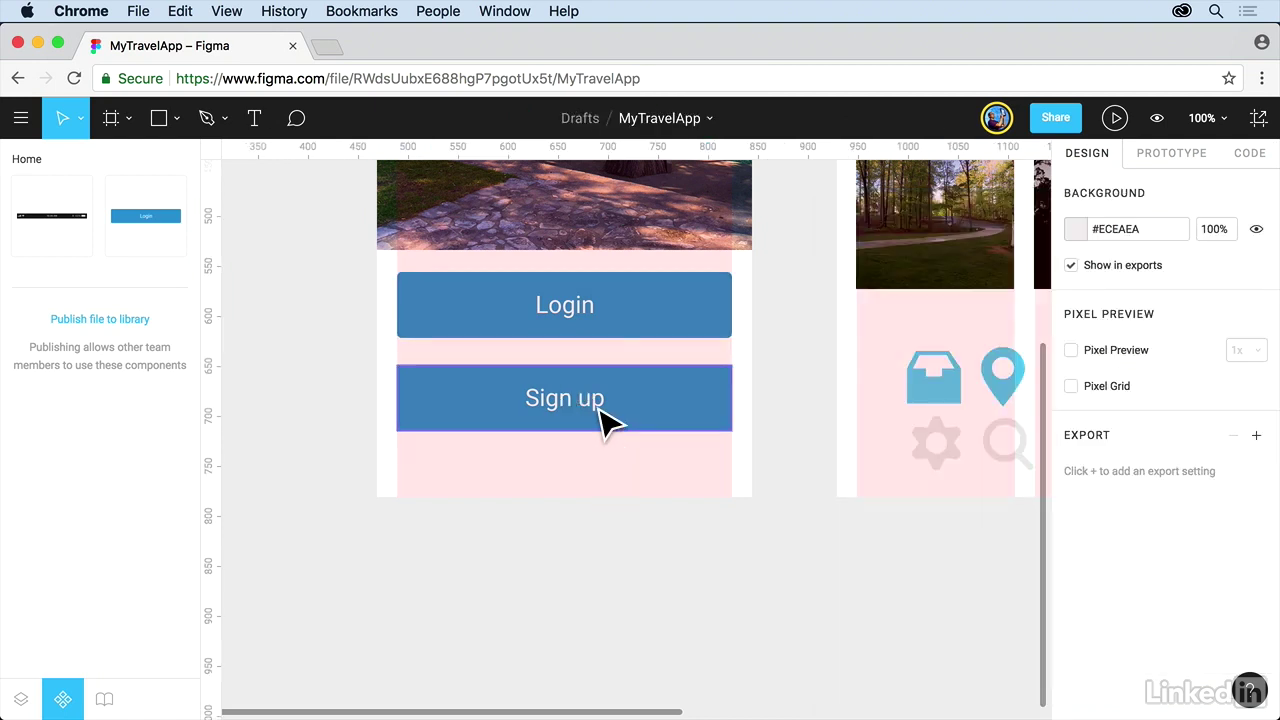
Try replacing the master Login button's label with the text "ergetg" to test the effect on the Sign up instance.
{"action": "left_click", "coordinate": [580, 314]}
{"action": "left_click", "coordinate": [564, 312]}
{"action": "double_click", "coordinate": [556, 306]}
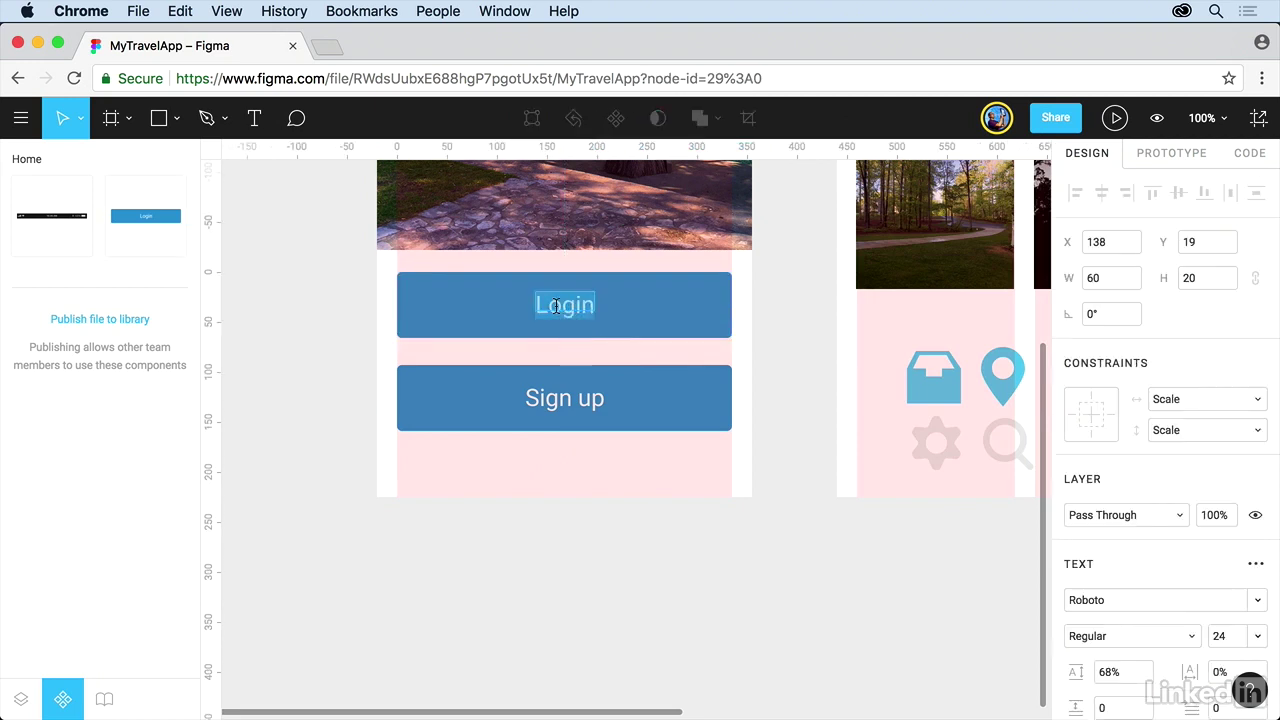
{"action": "type", "text": "ergetg"}
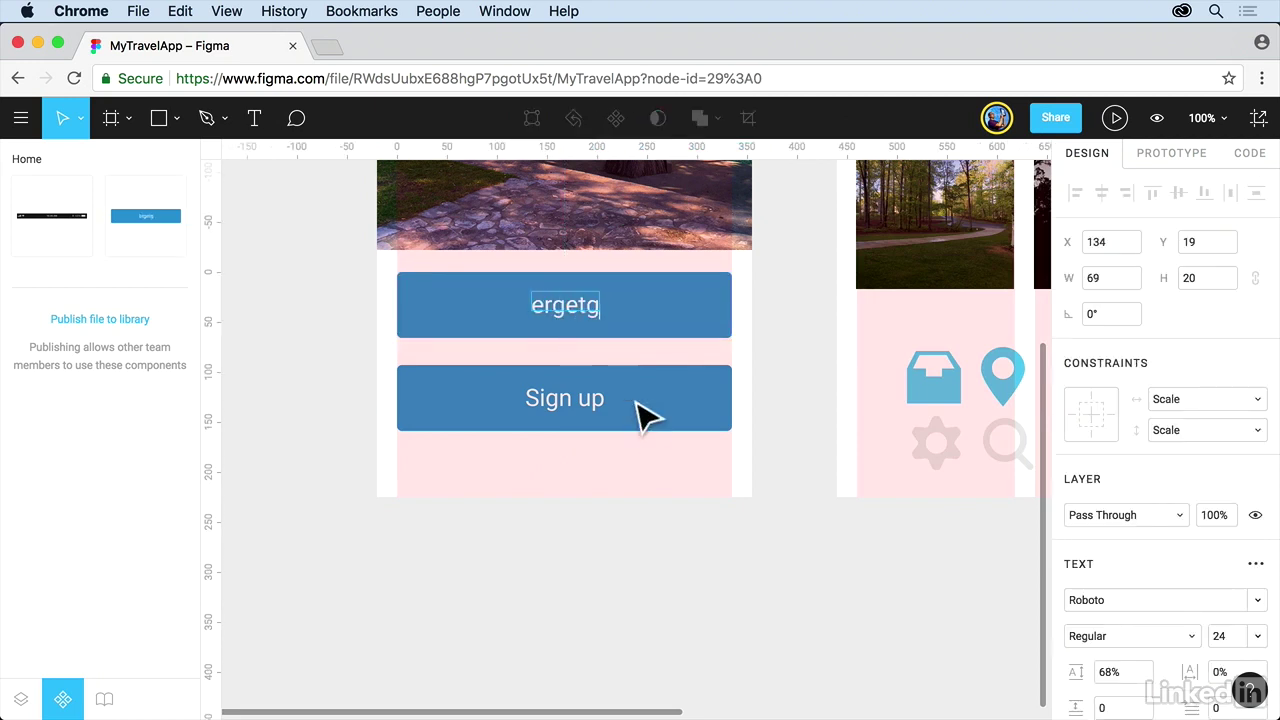
{"action": "key", "text": "Escape"}
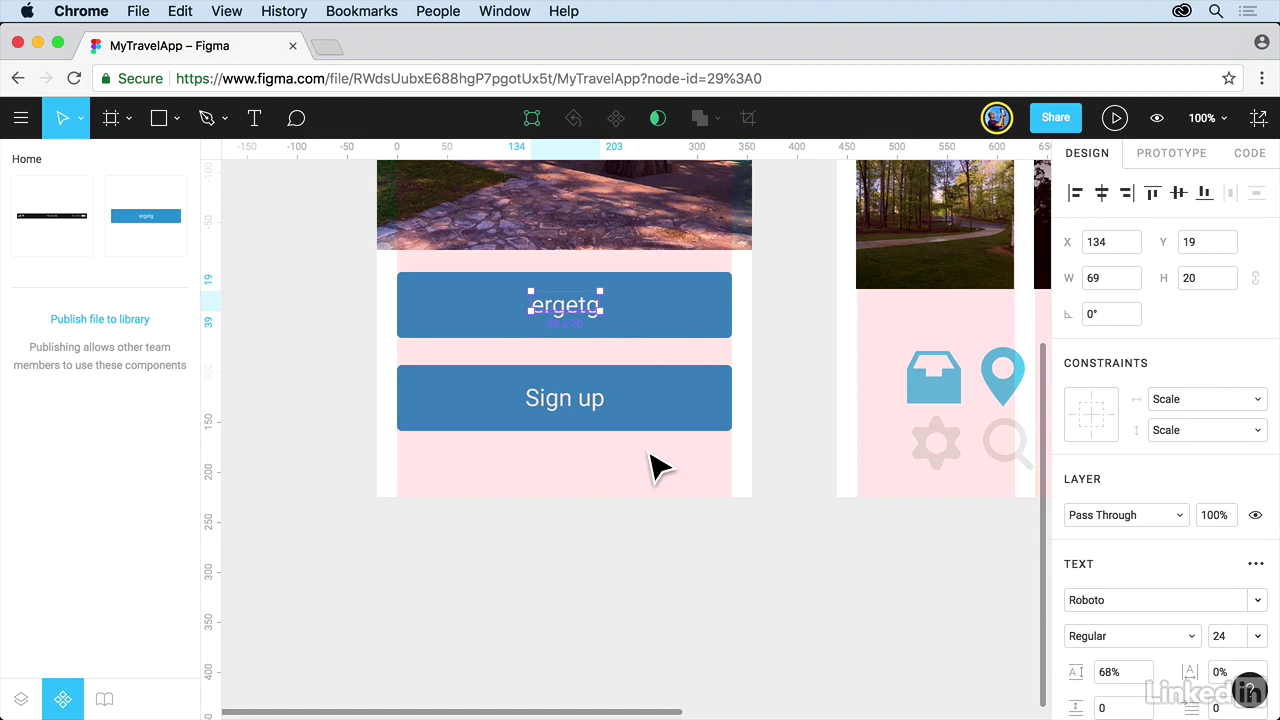
Undo the test label change on the master Login button and leave text editing.
{"action": "key", "text": "super+z"}
{"action": "key", "text": "super+z"}
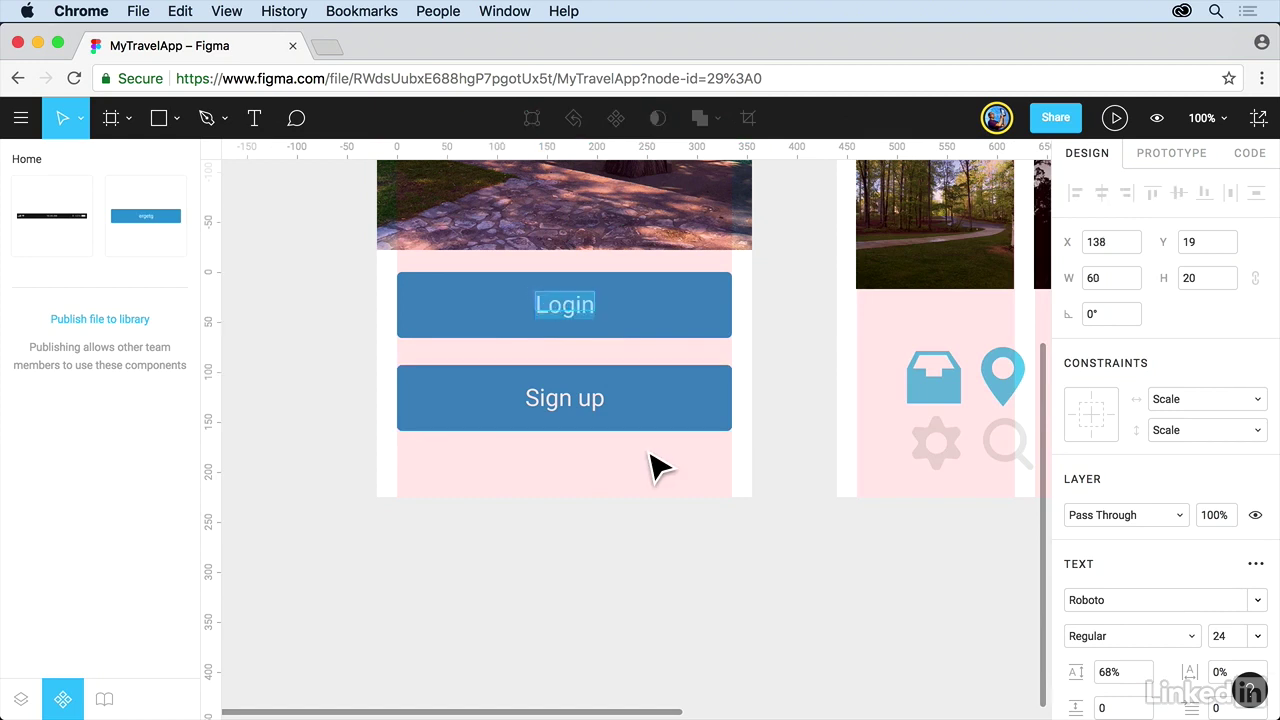
{"action": "key", "text": "Escape"}
{"action": "left_click", "coordinate": [788, 397]}
Move the Home frame's background photo slightly up to X -137, Y -46.
{"action": "key", "text": "shift+1"}
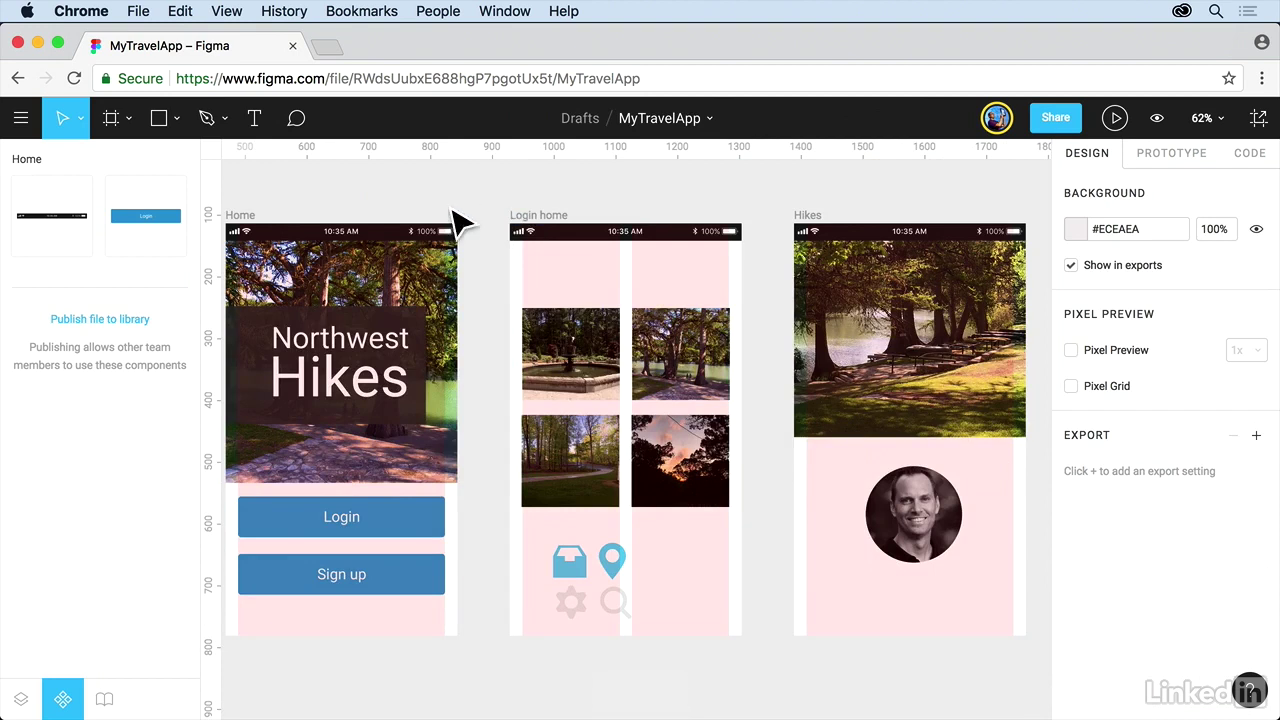
{"action": "left_click", "coordinate": [414, 277]}
{"action": "left_click_drag", "start_coordinate": [414, 277], "coordinate": [415, 270]}
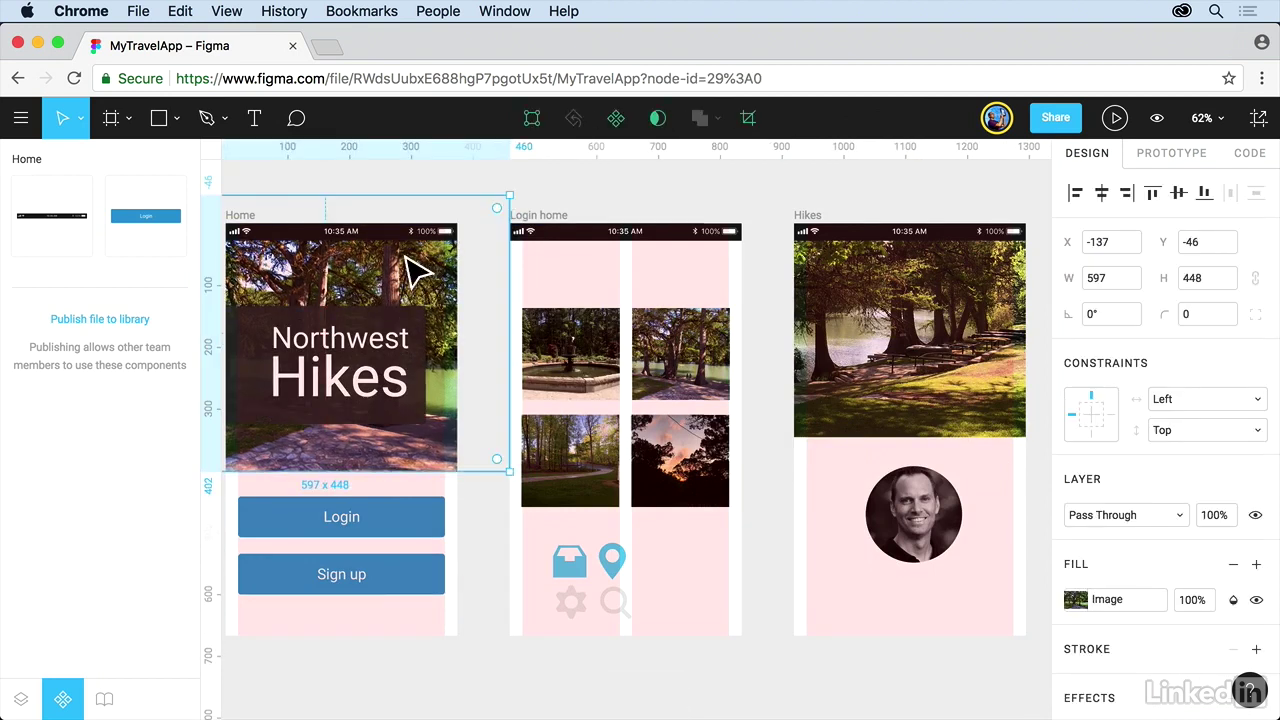
{"action": "left_click", "coordinate": [421, 188]}
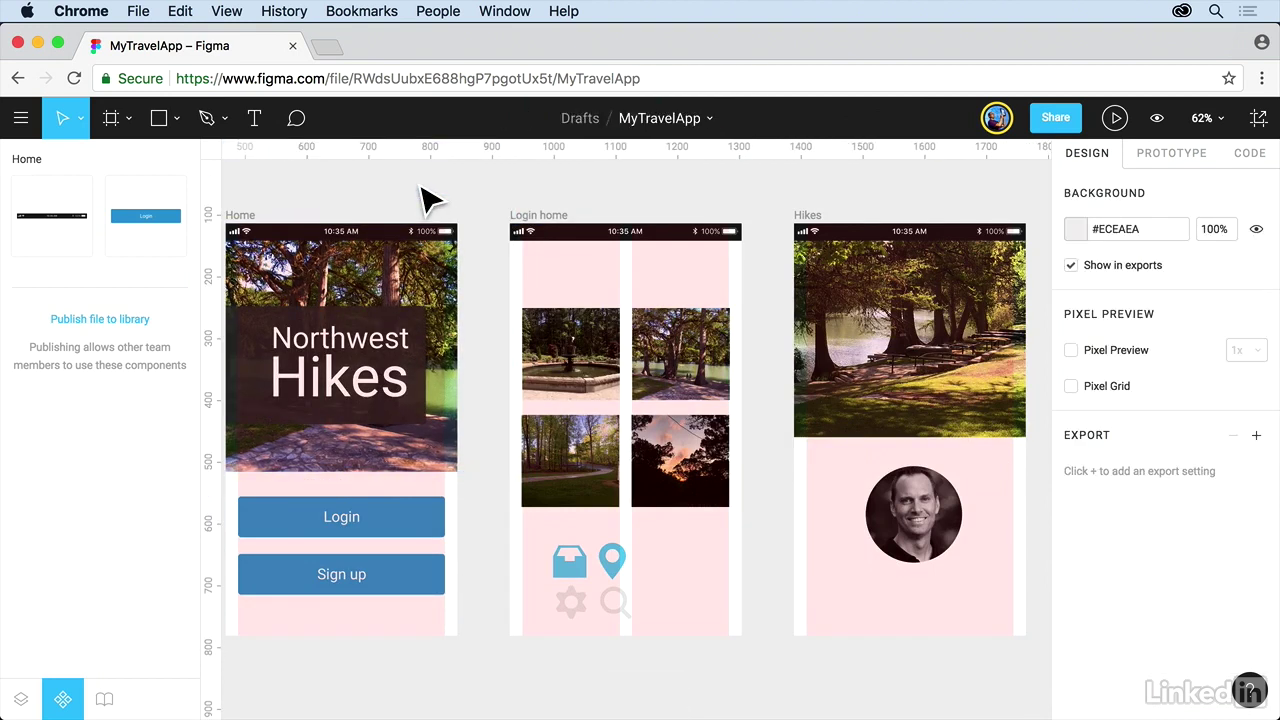
Move the four photos on the Login home frame up together, with the upper row's top edge at about 199 on the canvas ruler.
{"action": "left_click", "coordinate": [526, 316]}
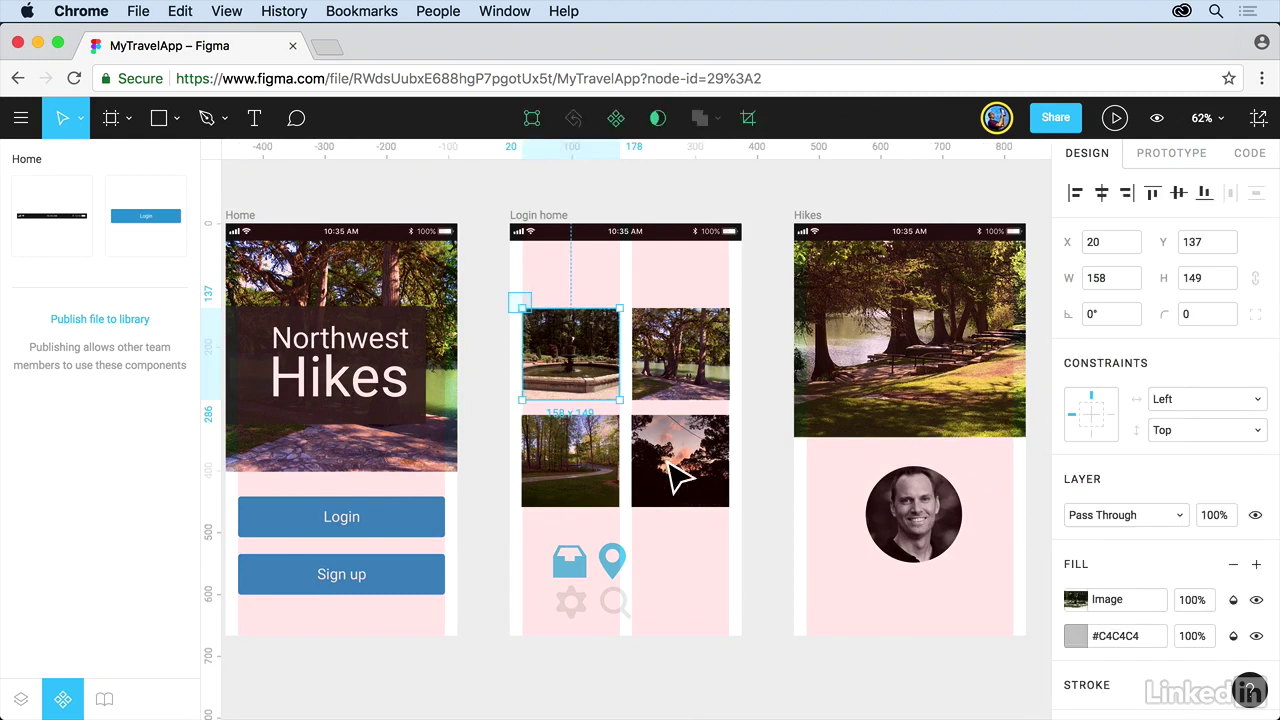
{"action": "left_click_drag", "start_coordinate": [512, 290], "coordinate": [766, 543]}
{"action": "left_click_drag", "start_coordinate": [720, 471], "coordinate": [730, 440]}
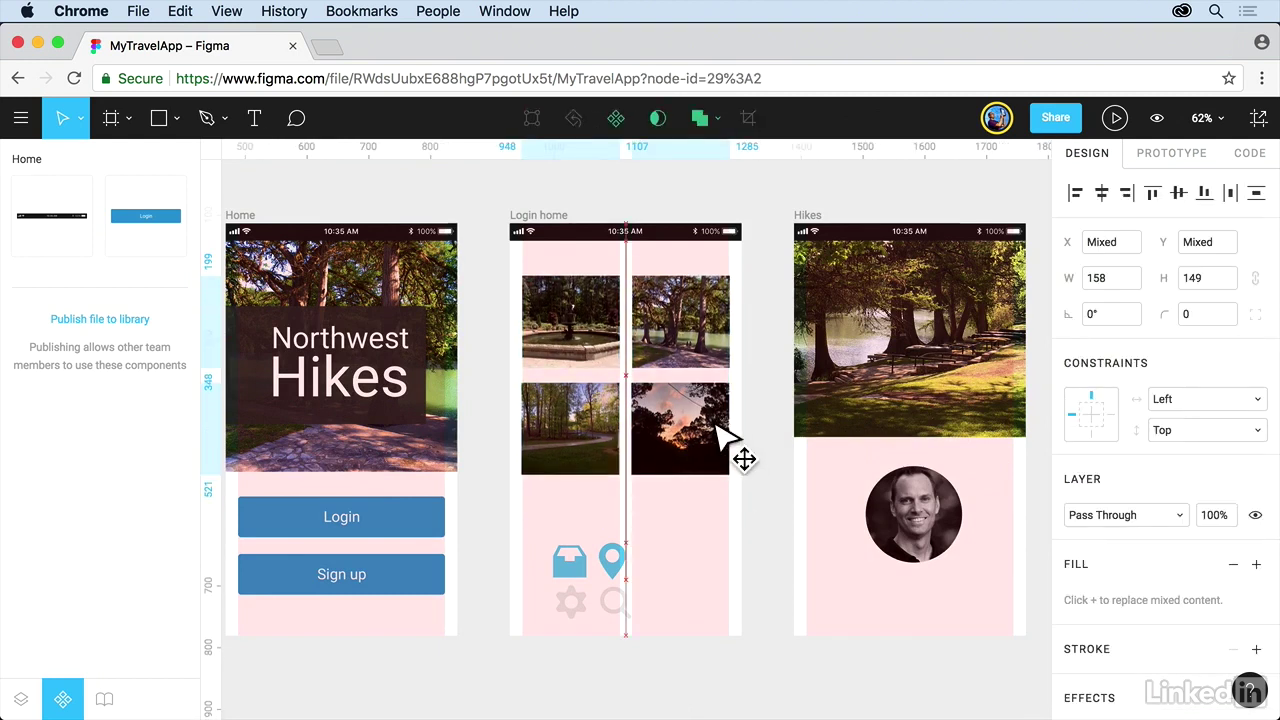
{"action": "left_click", "coordinate": [705, 210]}
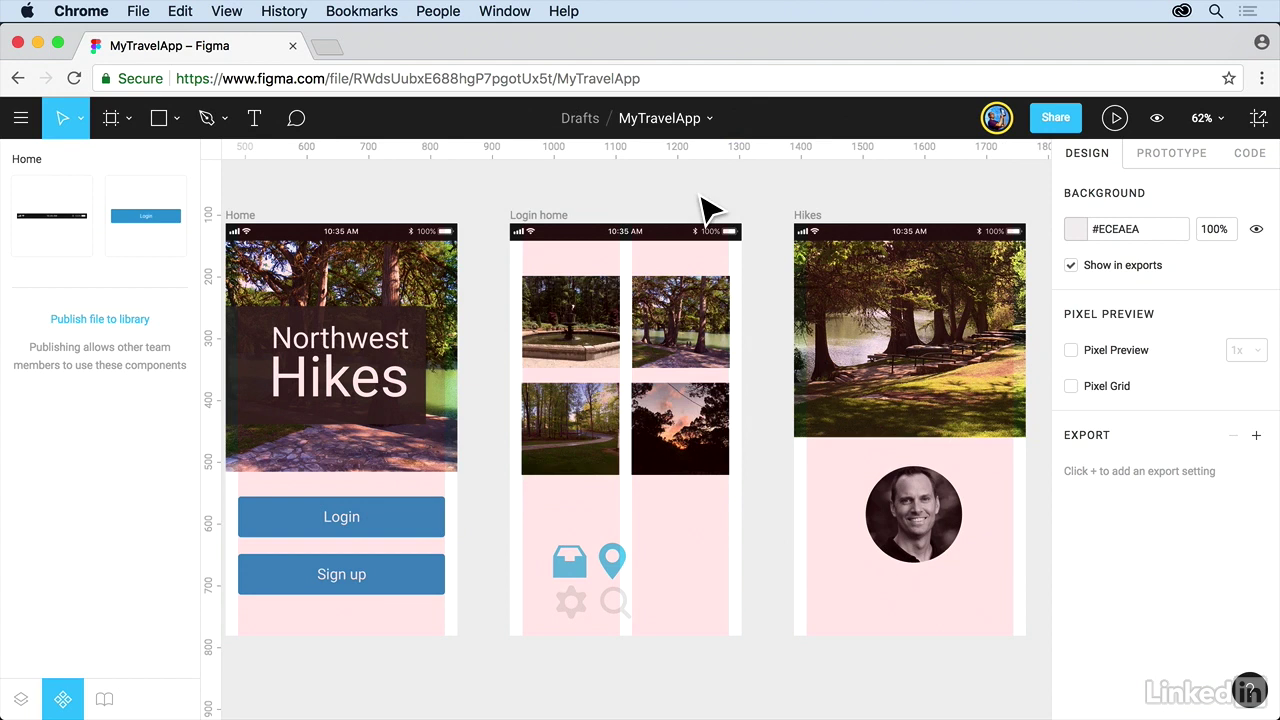